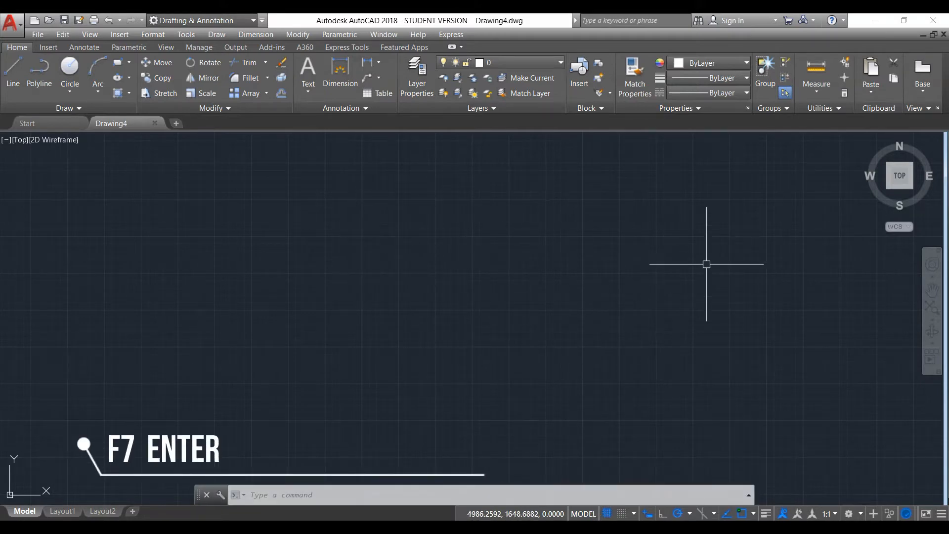
Step: Turn the drawing grid off and back on
scroll(305, 273, "down", 2)
scroll(382, 265, "up", 3)
scroll(474, 266, "down", 5)
scroll(476, 264, "up", 5)
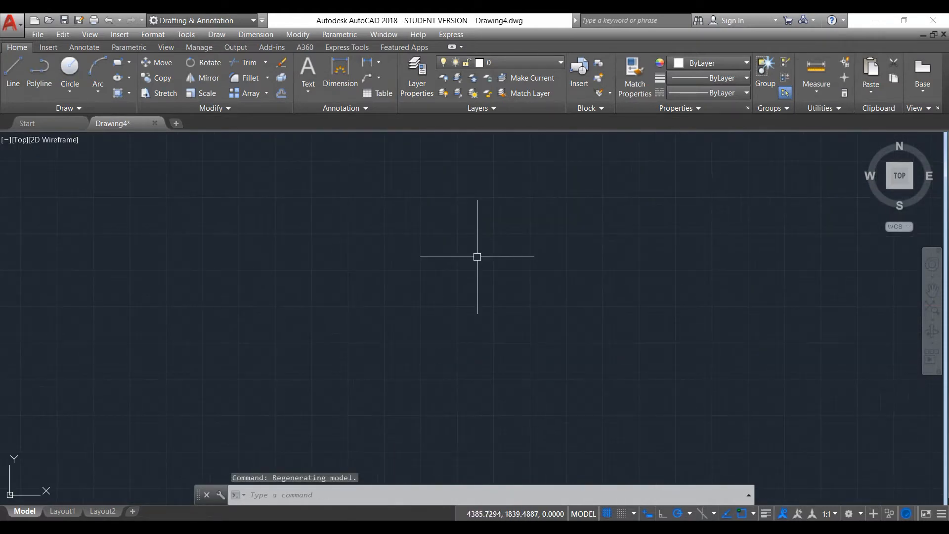
scroll(532, 254, "down", 3)
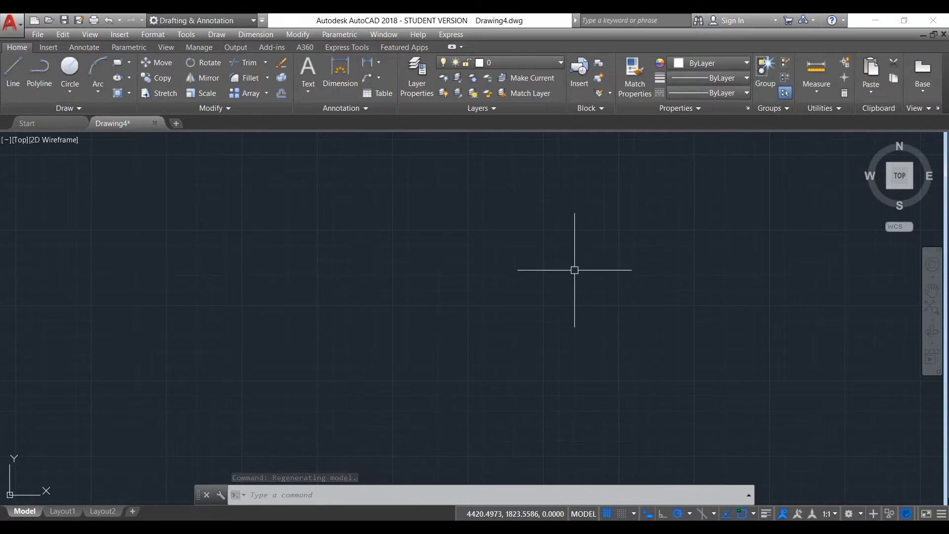
left_click(608, 513)
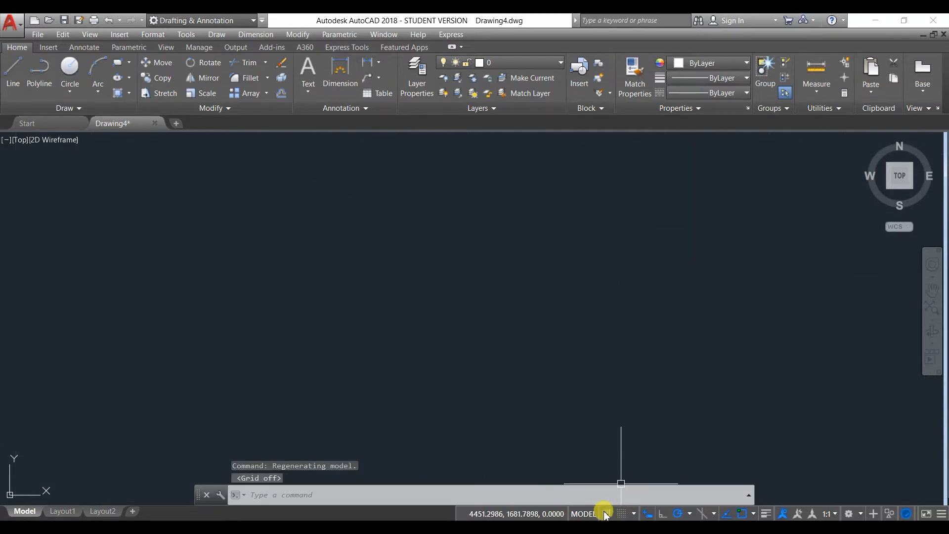
left_click(607, 513)
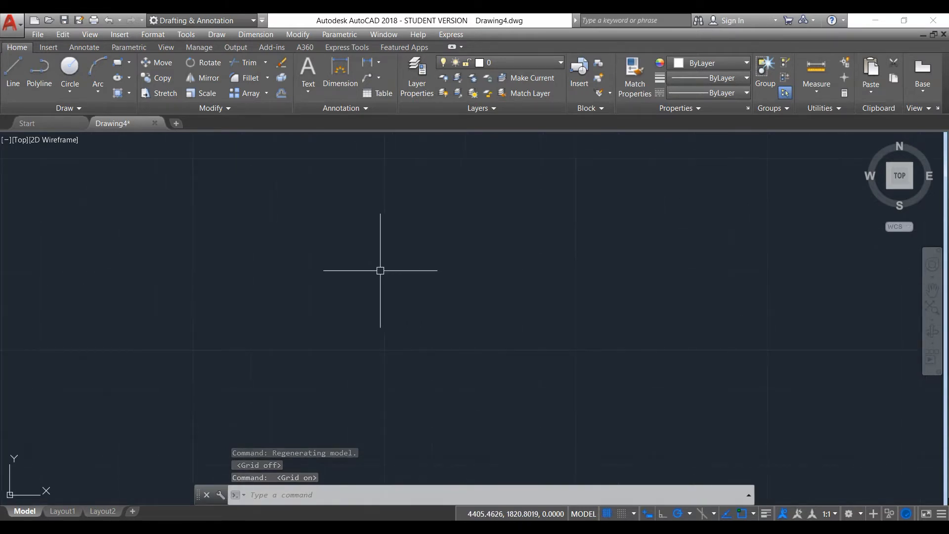
Step: Set the grid and snap X and Y spacings to 1 and turn snap on
scroll(389, 288, "down", 3)
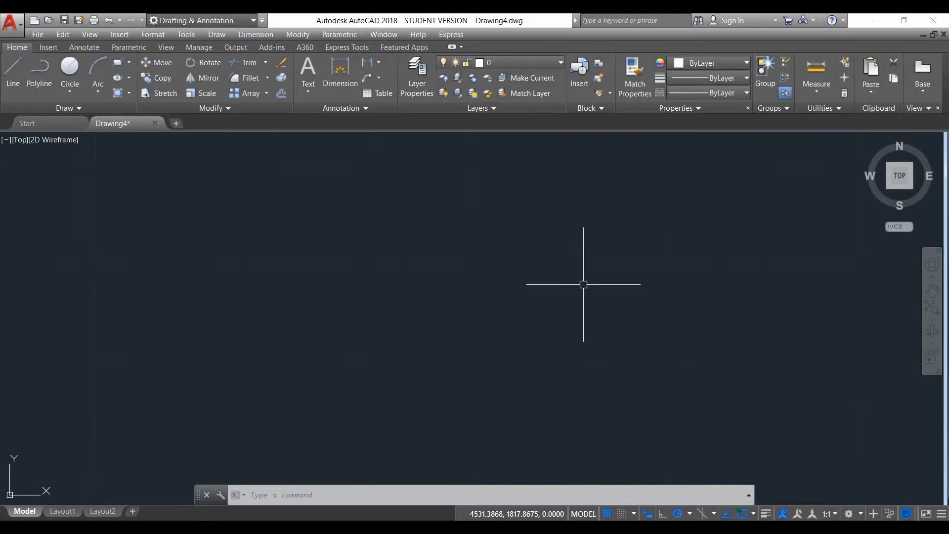
scroll(584, 284, "down", 3)
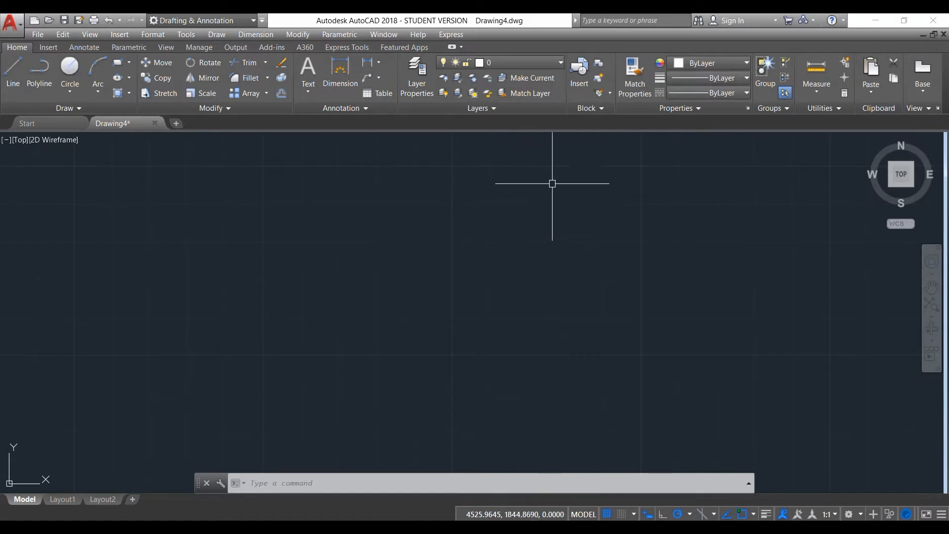
scroll(510, 291, "up", 2)
middle_click_drag(505, 304, 436, 353)
scroll(497, 300, "down", 2)
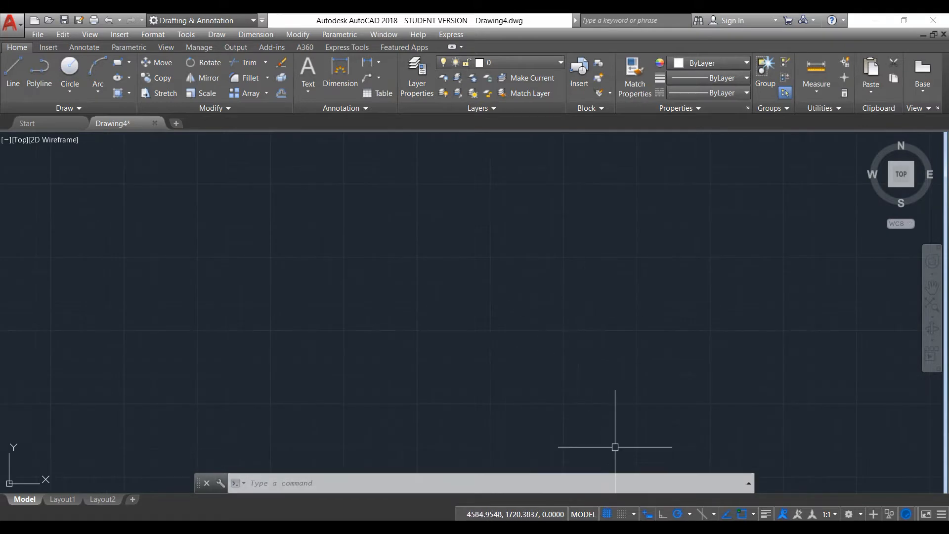
right_click(606, 515)
left_click(615, 498)
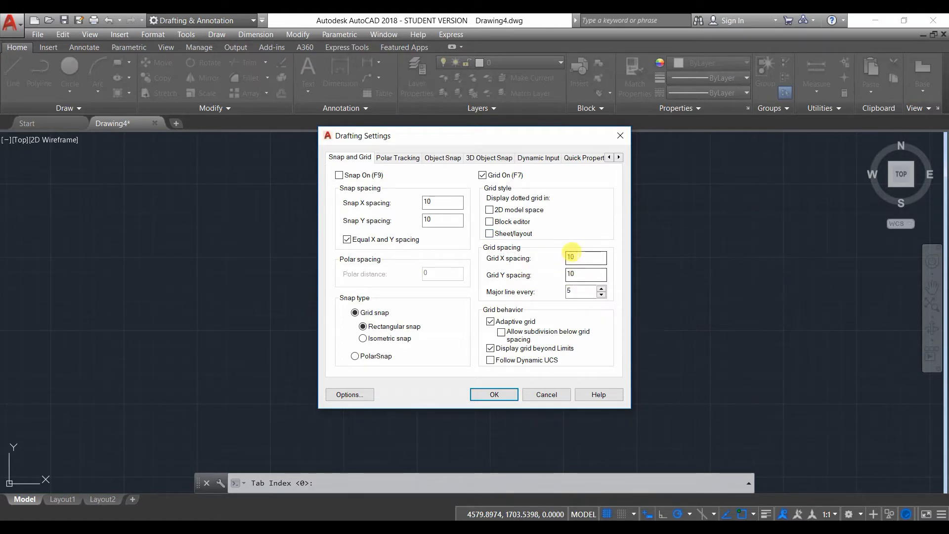
key("BackSpace")
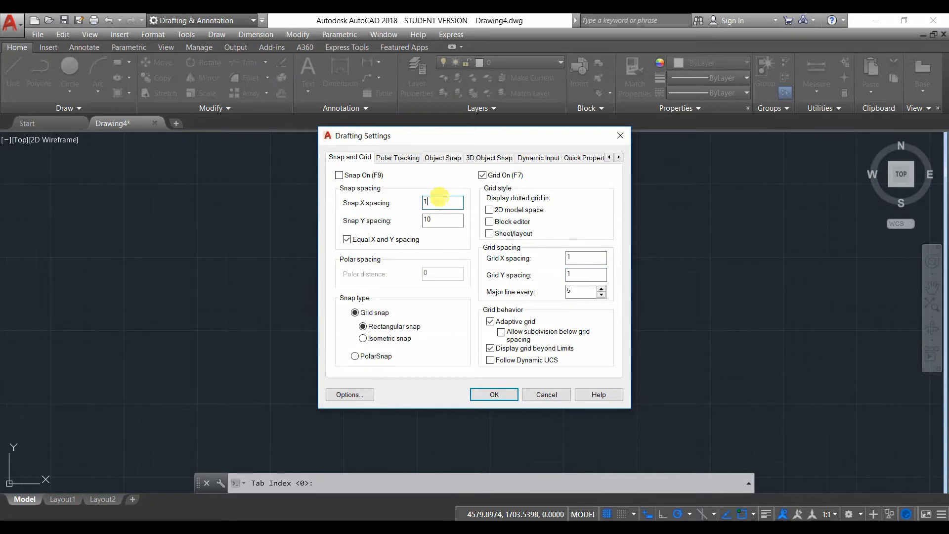
type("1")
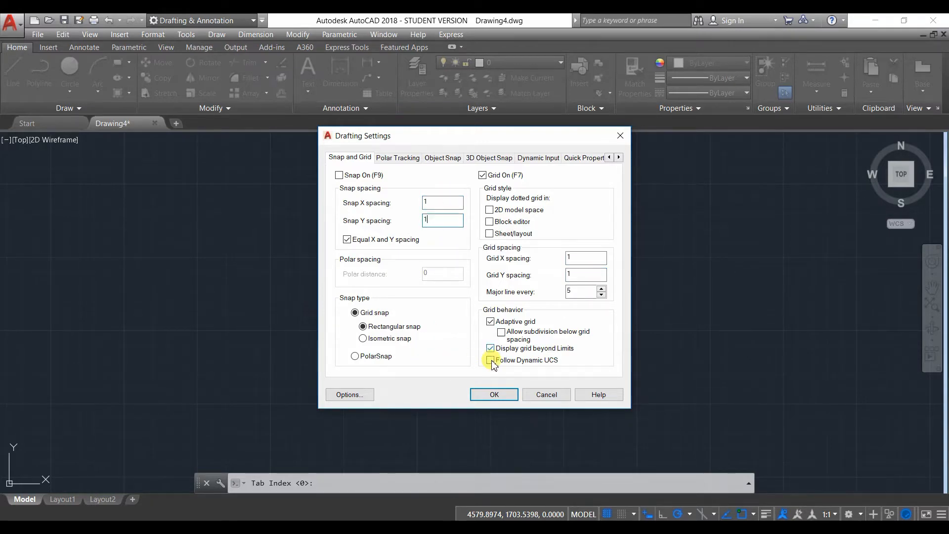
left_click(488, 396)
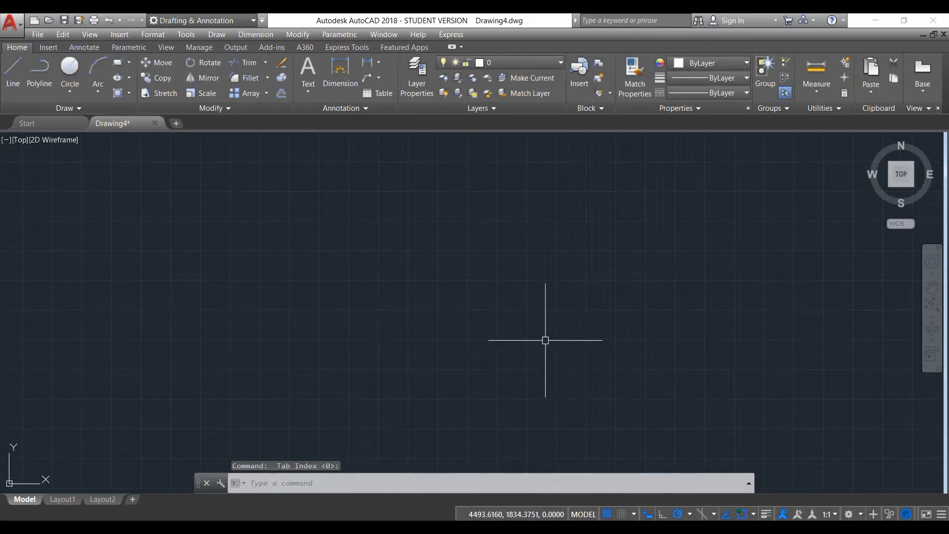
left_click(622, 514)
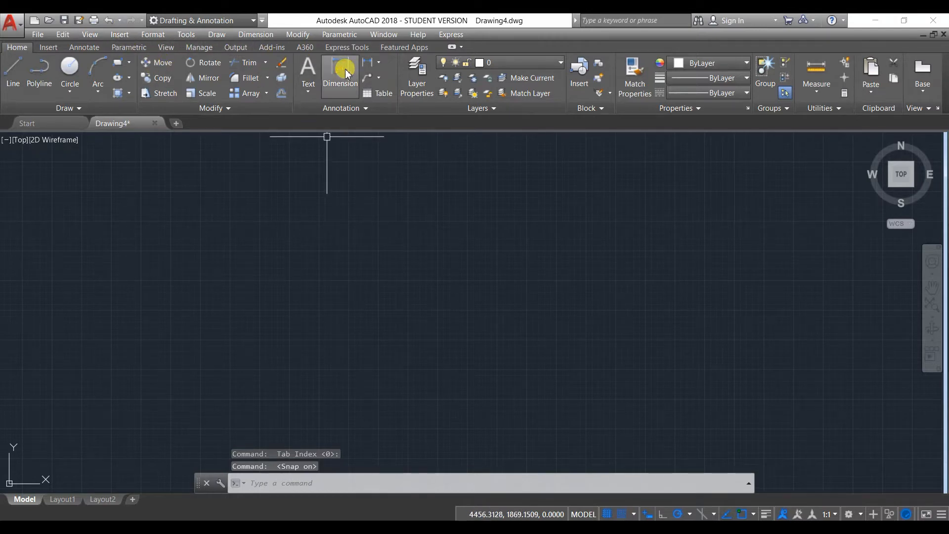
Step: Add a linear dimension across 1 unit between adjacent grid points, from 4475,1850 to 4476,1850, with the dimension line above them
left_click(367, 63)
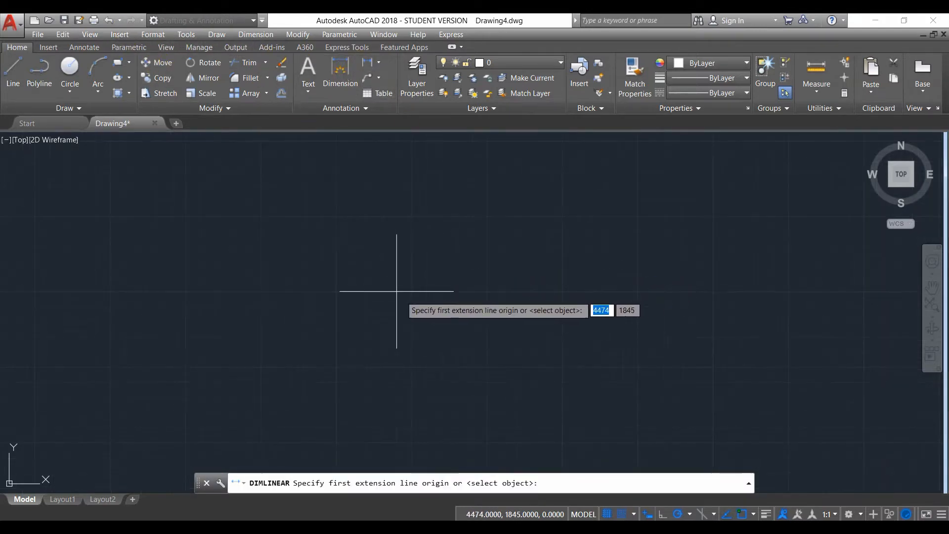
scroll(499, 233, "up", 5)
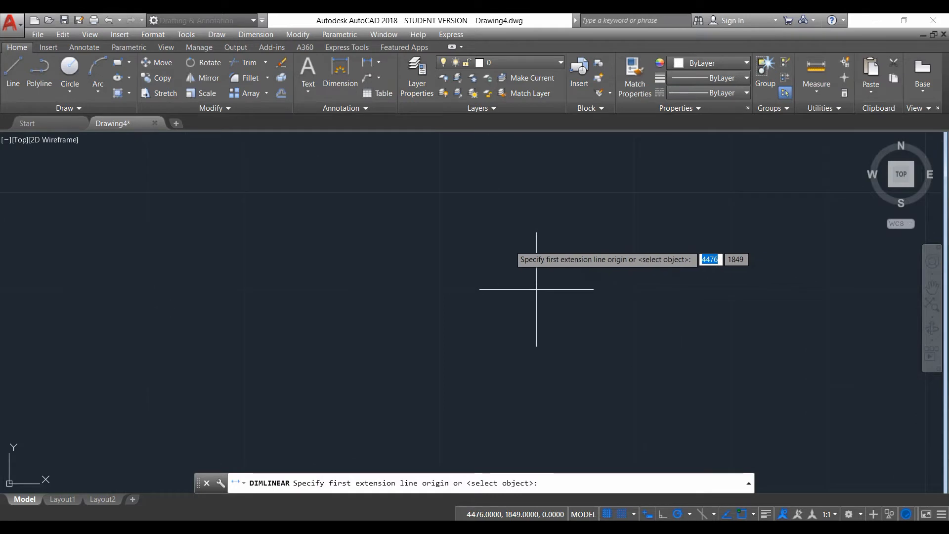
left_click(439, 192)
left_click(537, 192)
scroll(524, 188, "down", 5)
middle_click_drag(520, 193, 487, 230)
left_click(488, 205)
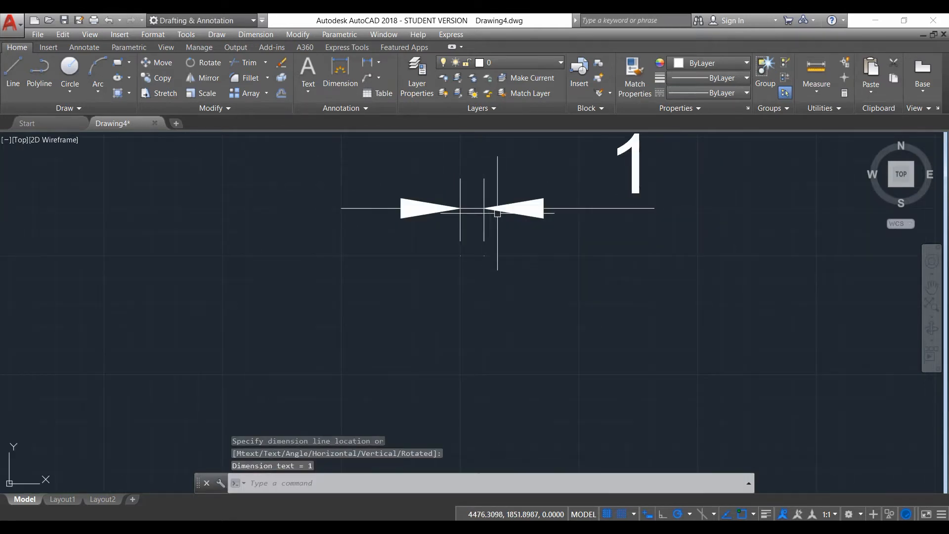
Step: Add a linear dimension across the next 1-unit grid square, from 4476,1850 to 4477,1850, with the dimension line below
scroll(529, 237, "up", 2)
scroll(491, 264, "up", 2)
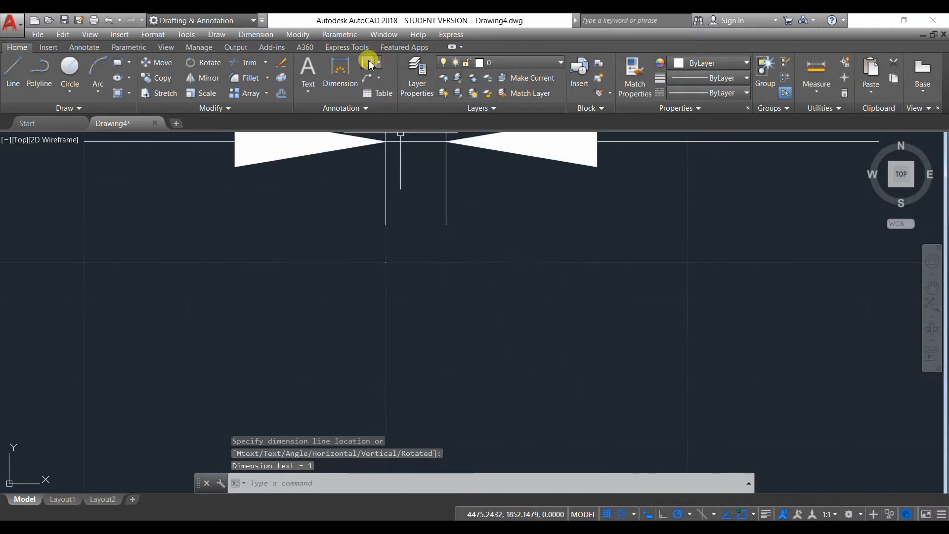
left_click(367, 62)
left_click(446, 262)
left_click(507, 262)
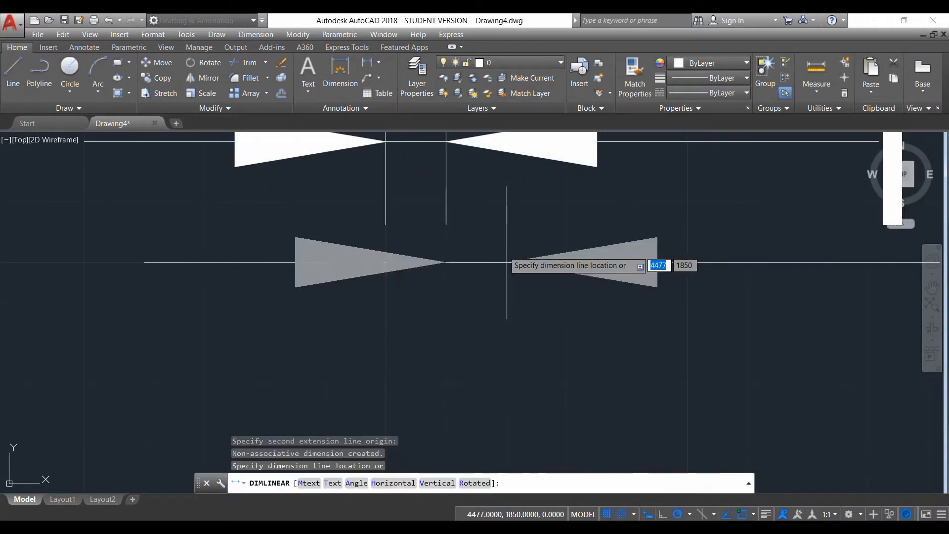
scroll(506, 290, "down", 4)
left_click(573, 371)
Step: Add a 5-unit linear dimension between two major grid lines, from 4480,1850 to 4475,1850, placed above the first dimension
scroll(527, 271, "up", 2)
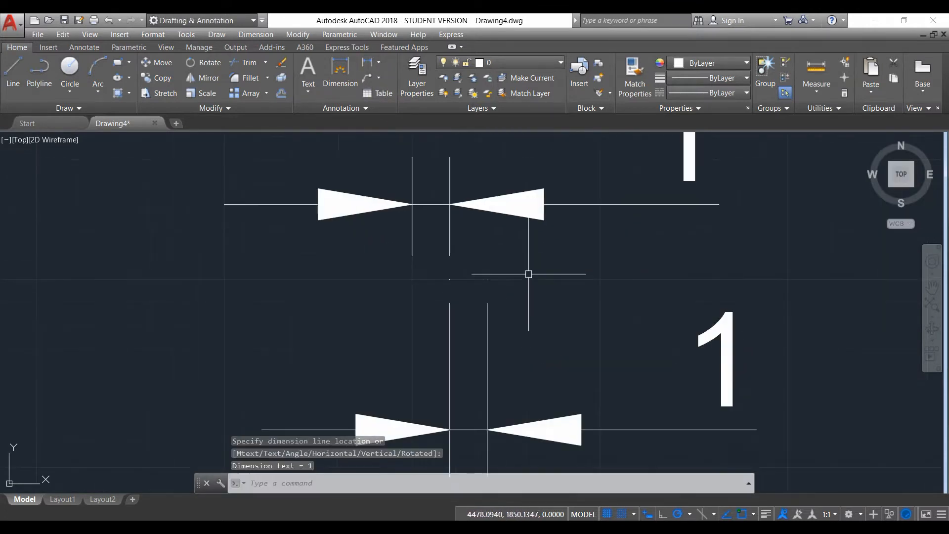
left_click(367, 62)
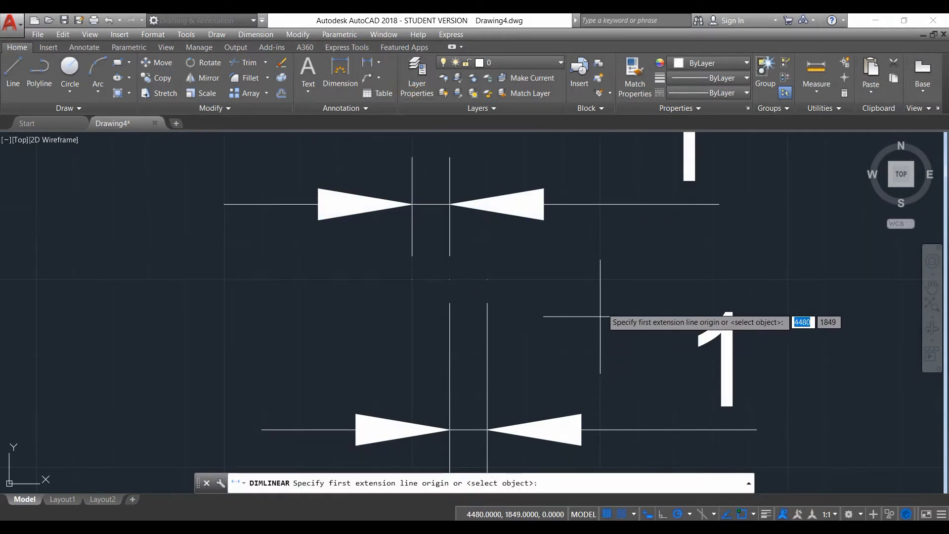
left_click(602, 280)
left_click(412, 279)
scroll(510, 396, "down", 4)
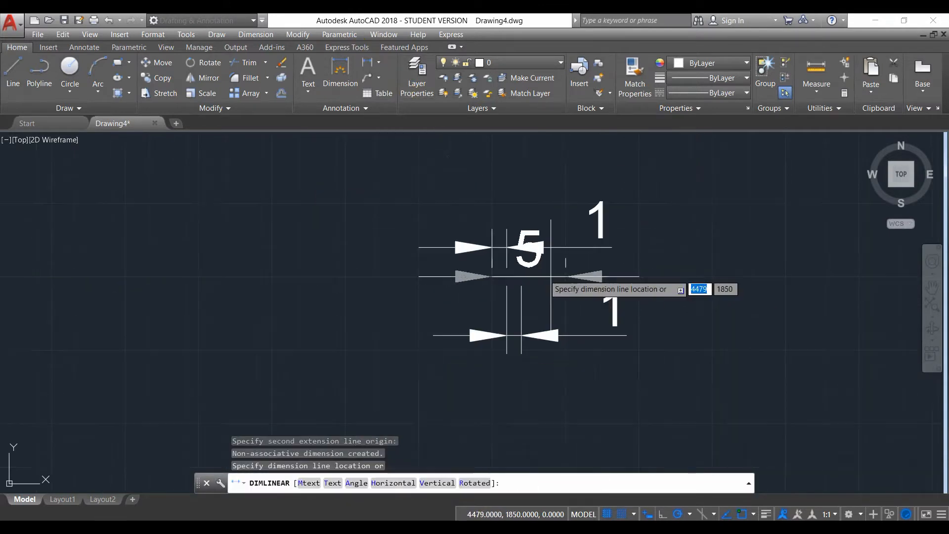
left_click(489, 253)
scroll(494, 346, "up", 1)
scroll(494, 346, "down", 1)
scroll(495, 348, "up", 1)
scroll(495, 347, "down", 2)
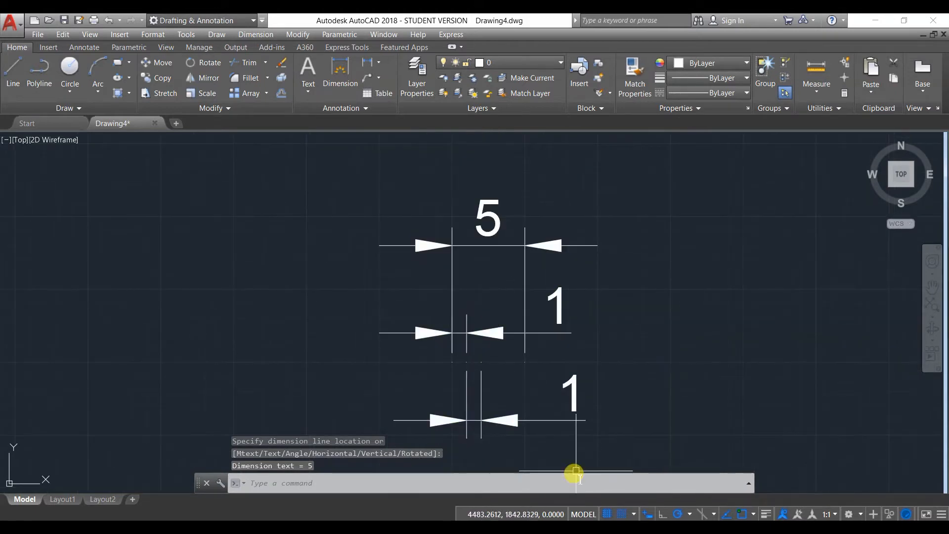
Step: Set the snap X and Y spacing to 10 in the grid settings, keeping the grid on
left_click(612, 516)
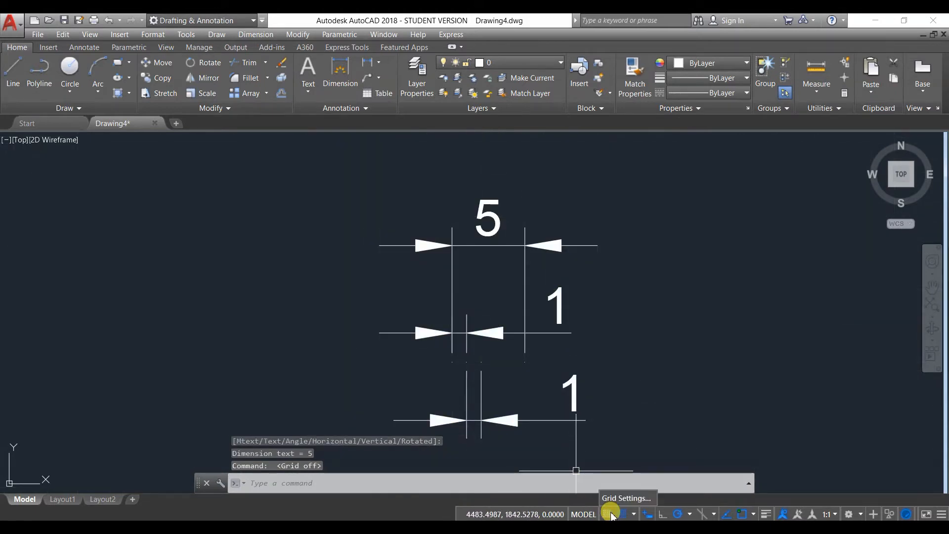
left_click(607, 515)
right_click(609, 516)
left_click(612, 498)
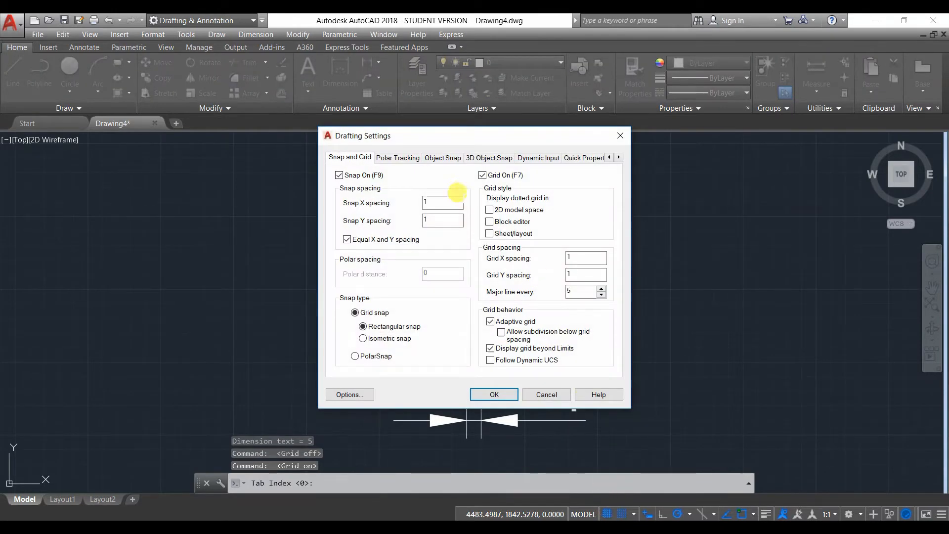
left_click(434, 200)
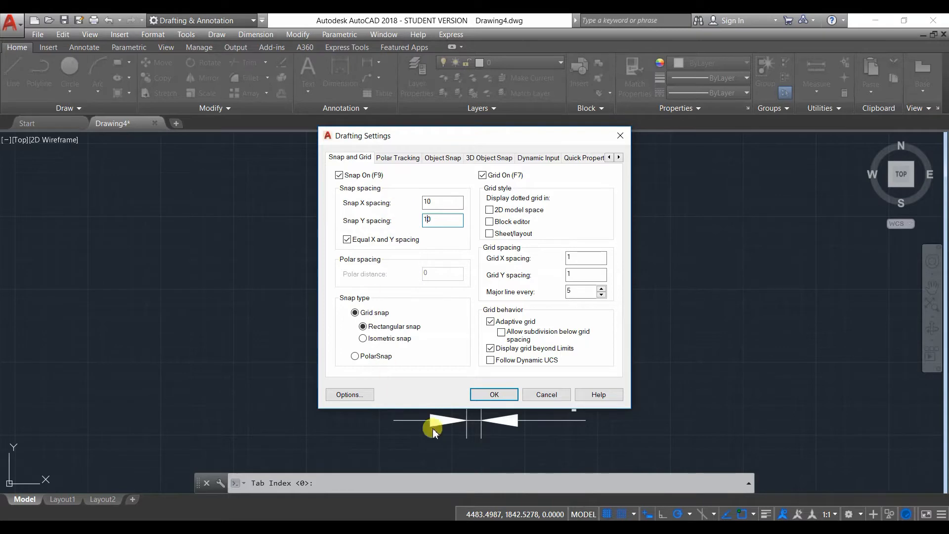
left_click(486, 398)
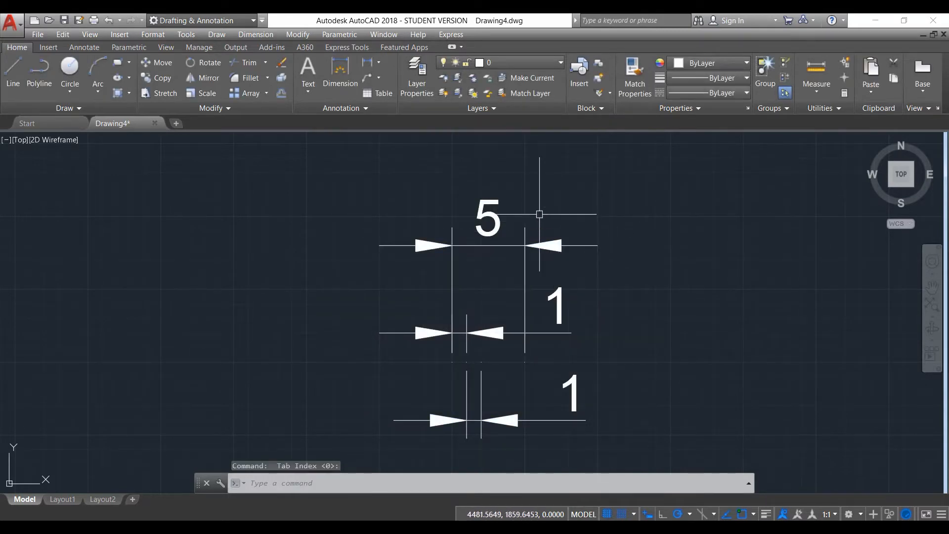
Step: Add a 10-unit horizontal linear dimension between snap points 4490,1860 and 4500,1860, beside the existing dimensions
left_click(367, 63)
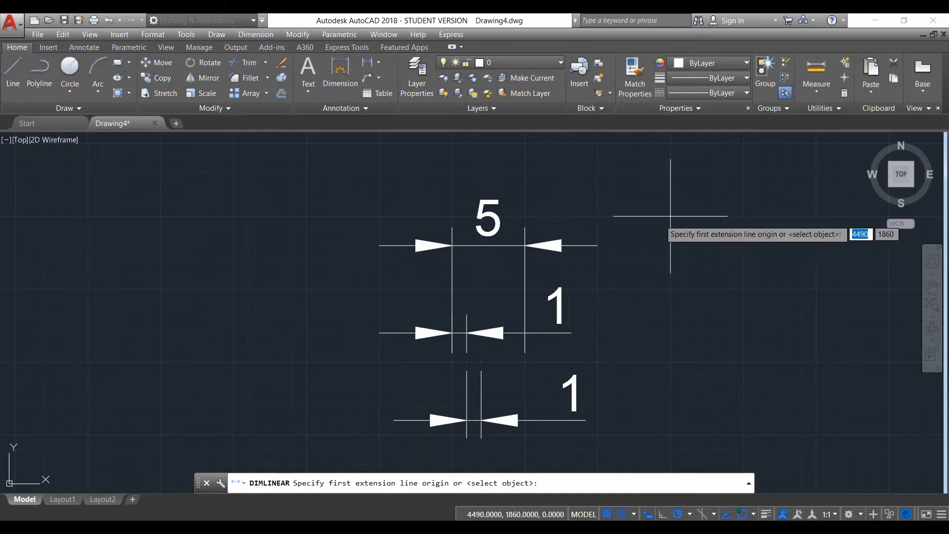
scroll(671, 216, "down", 2)
middle_click_drag(623, 225, 253, 279)
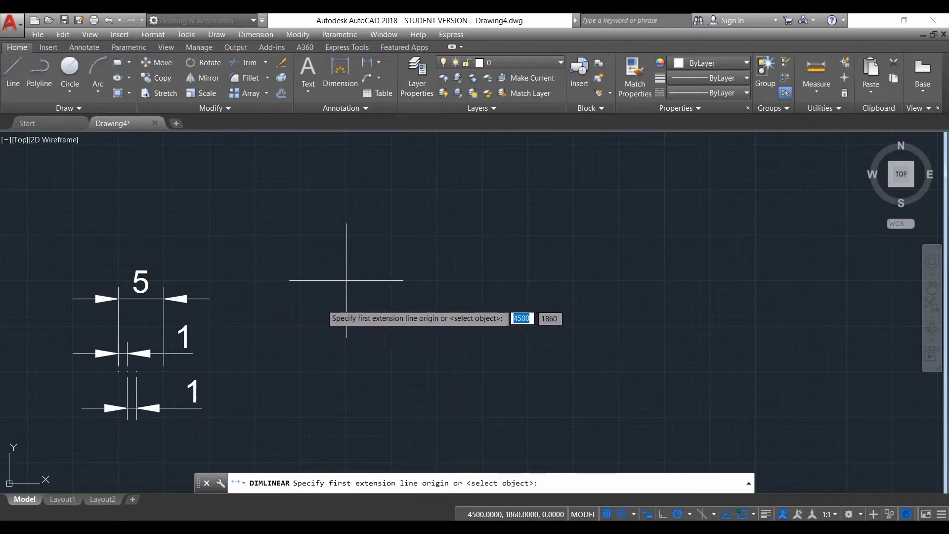
left_click(255, 280)
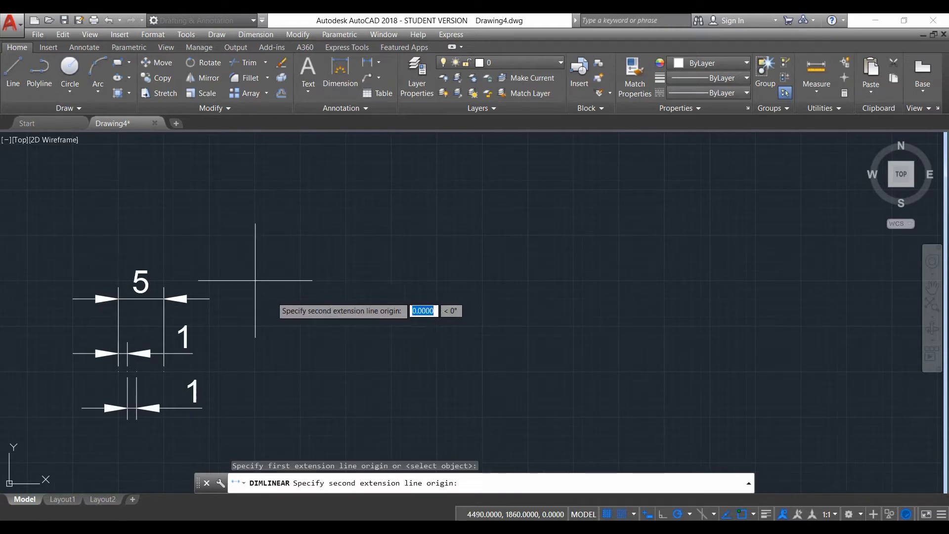
left_click(346, 280)
left_click(342, 280)
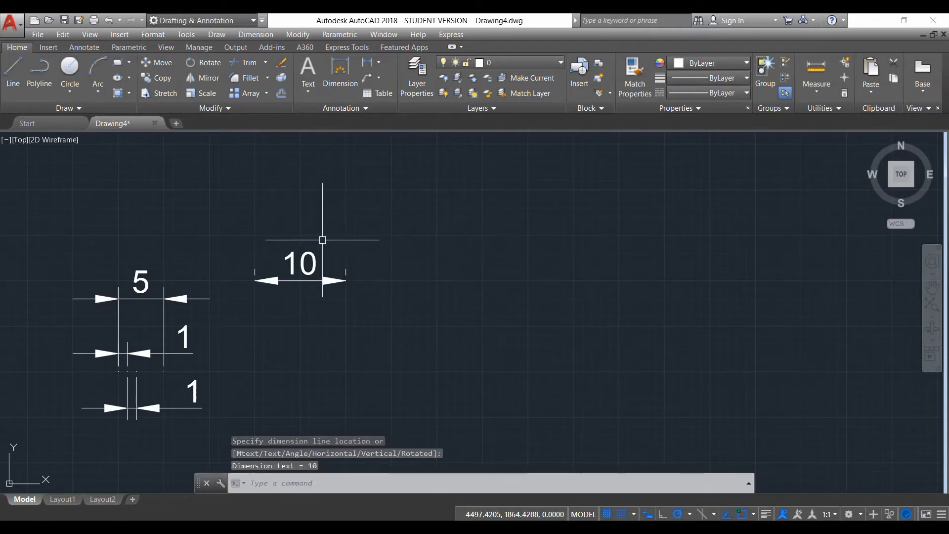
Step: Add another 10-unit horizontal linear dimension from snap point 4510,1870 to 4520,1870
left_click(368, 61)
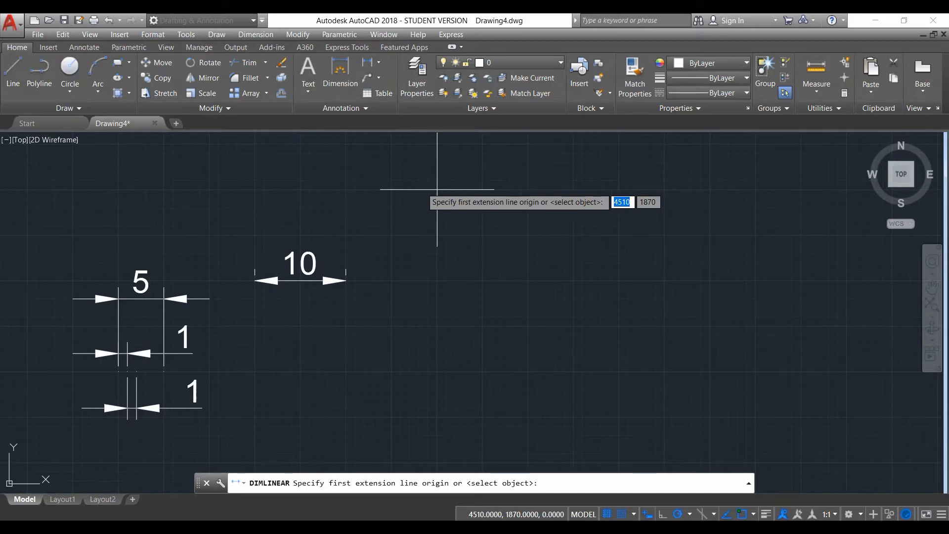
left_click(437, 189)
left_click(528, 189)
left_click(473, 194)
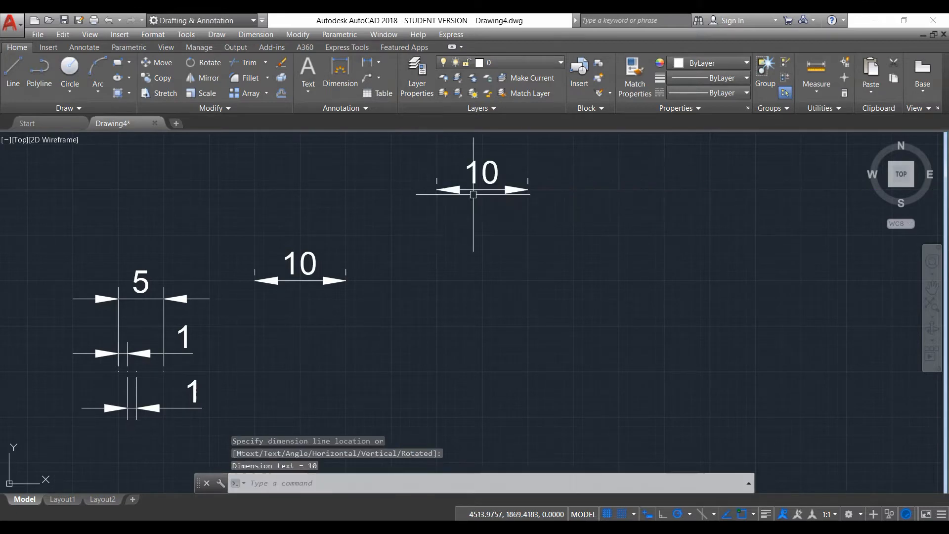
Step: Set the snap X and Y spacing to 1 and the major grid line interval to 10
right_click(606, 516)
left_click(616, 503)
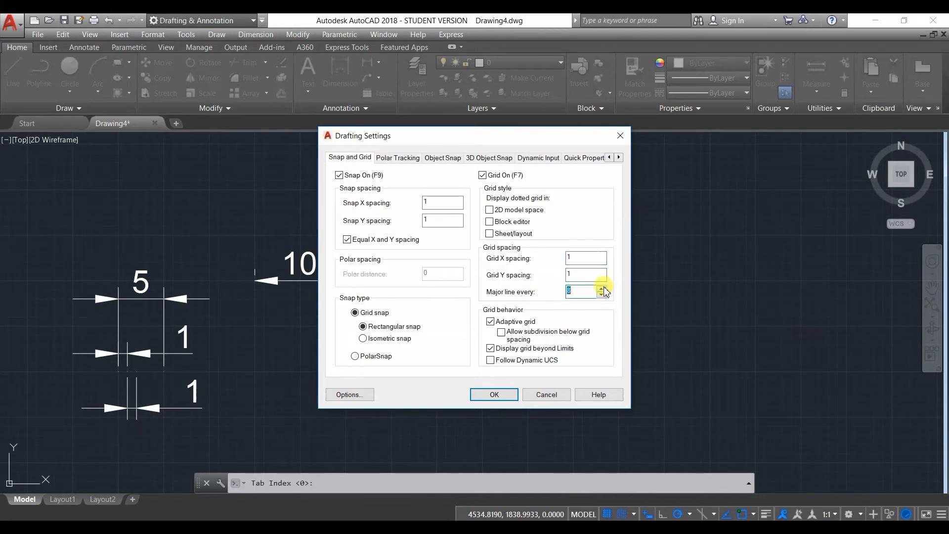
left_click(494, 394)
scroll(435, 296, "up", 5)
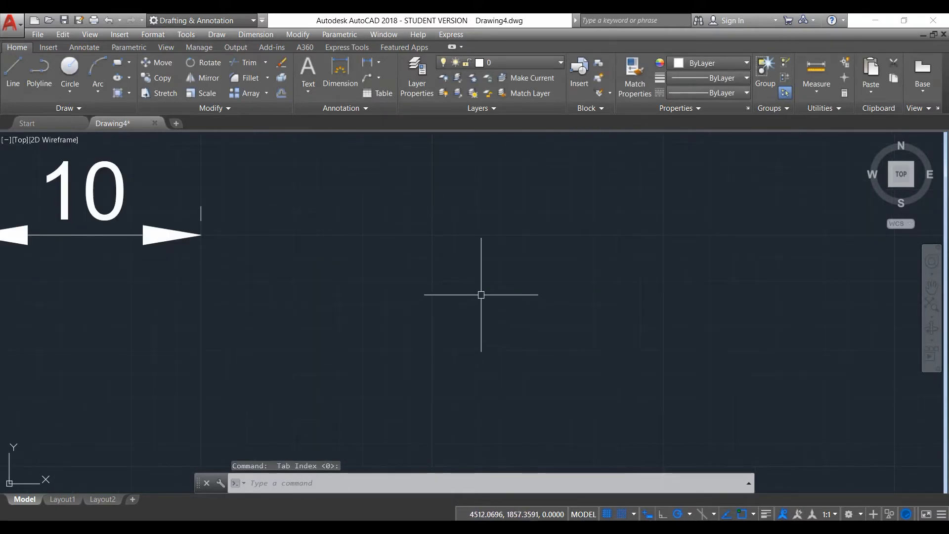
scroll(475, 277, "up", 2)
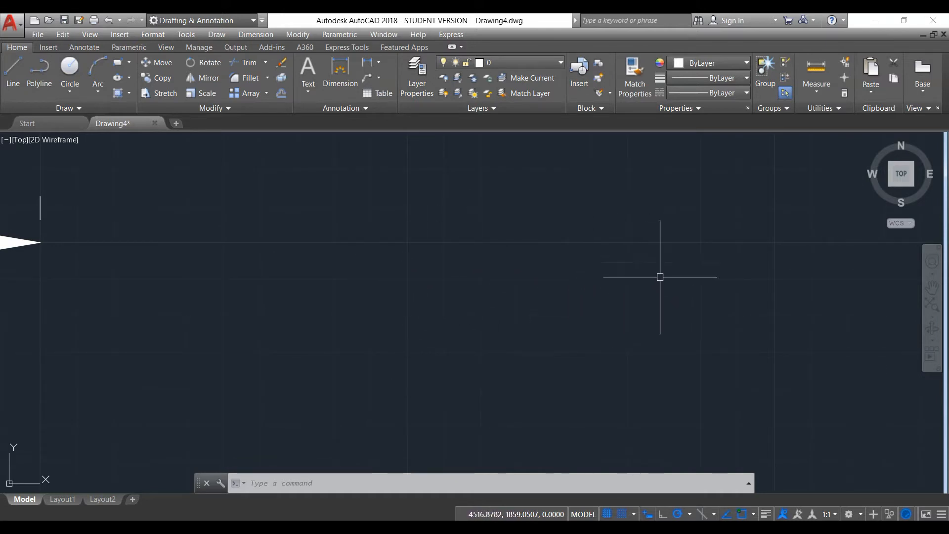
scroll(594, 338, "down", 3)
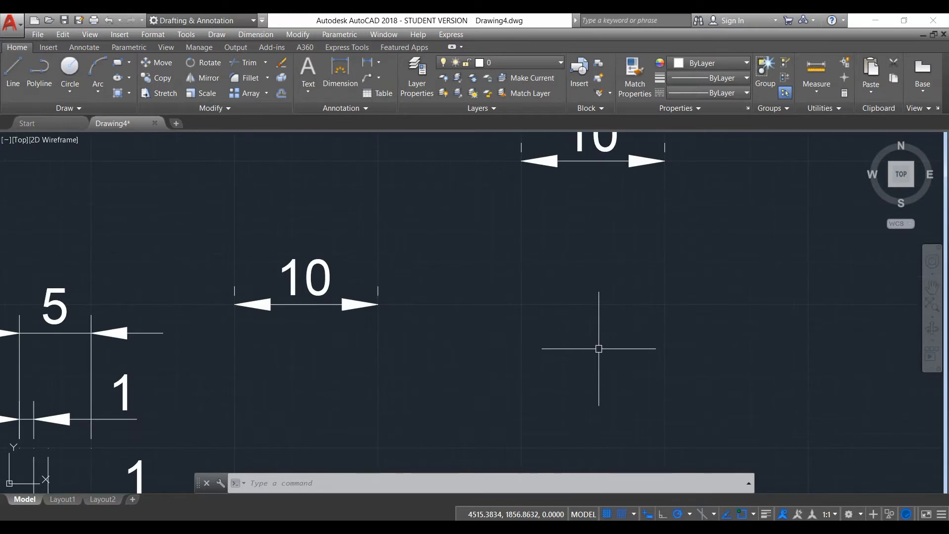
Step: Switch the grid display off and back on to compare the drawing area with and without it
middle_click_drag(599, 349, 530, 330)
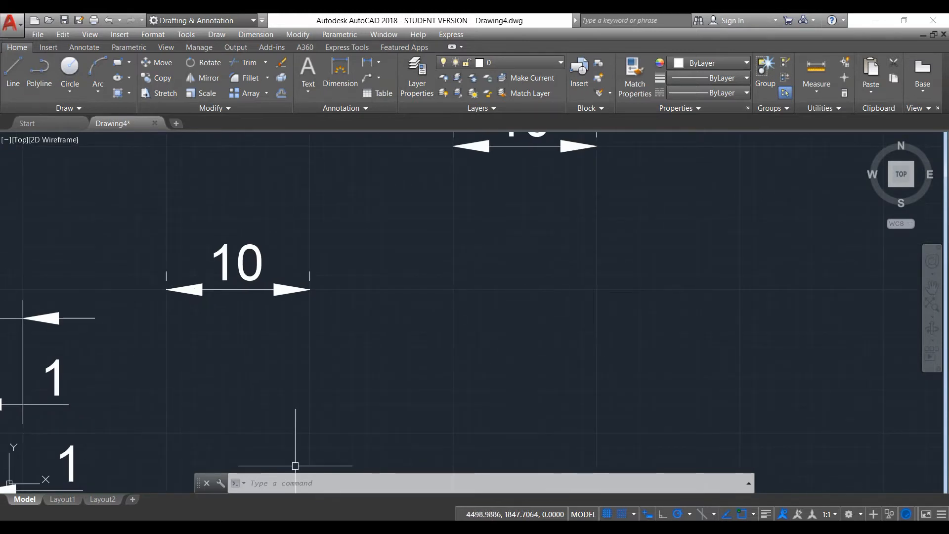
left_click(608, 514)
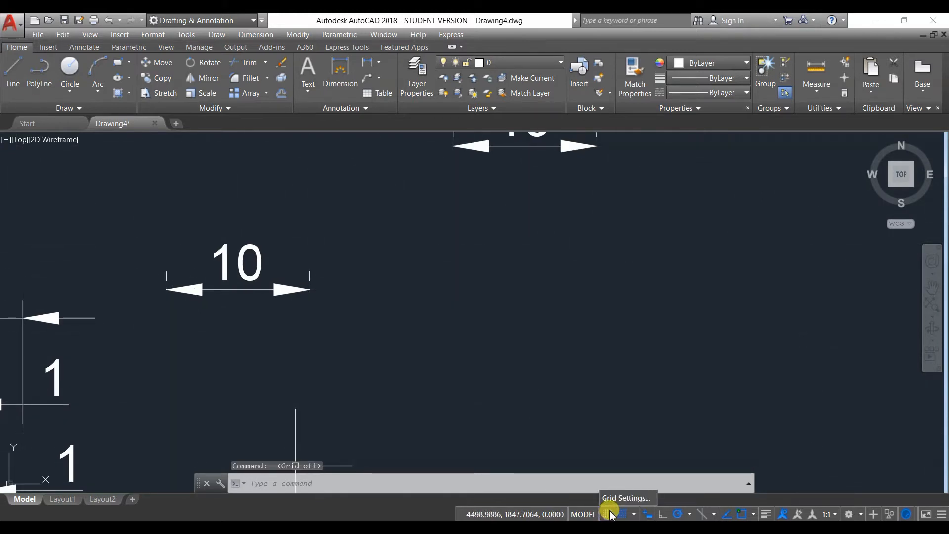
left_click(610, 514)
Step: Try major line intervals of 15 and 5 in the grid settings and close them without applying
right_click(610, 514)
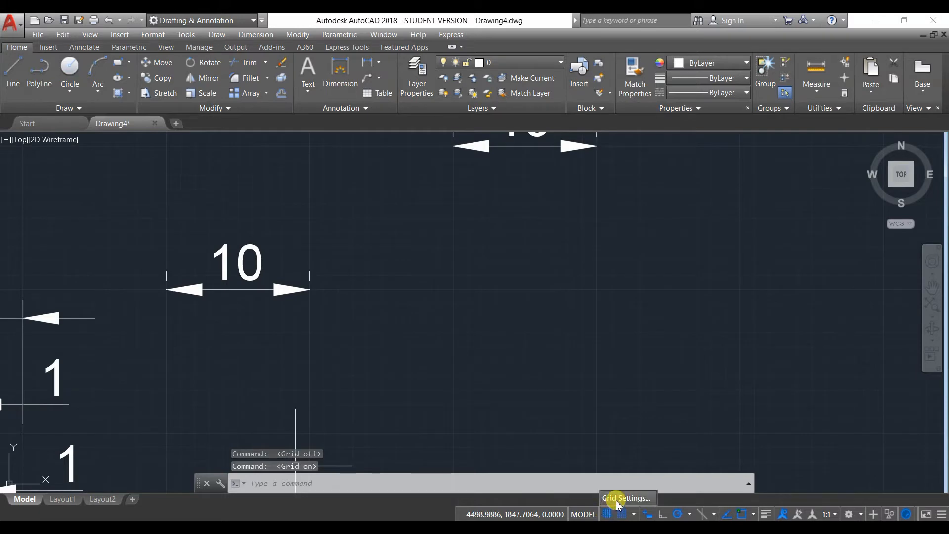
left_click(616, 499)
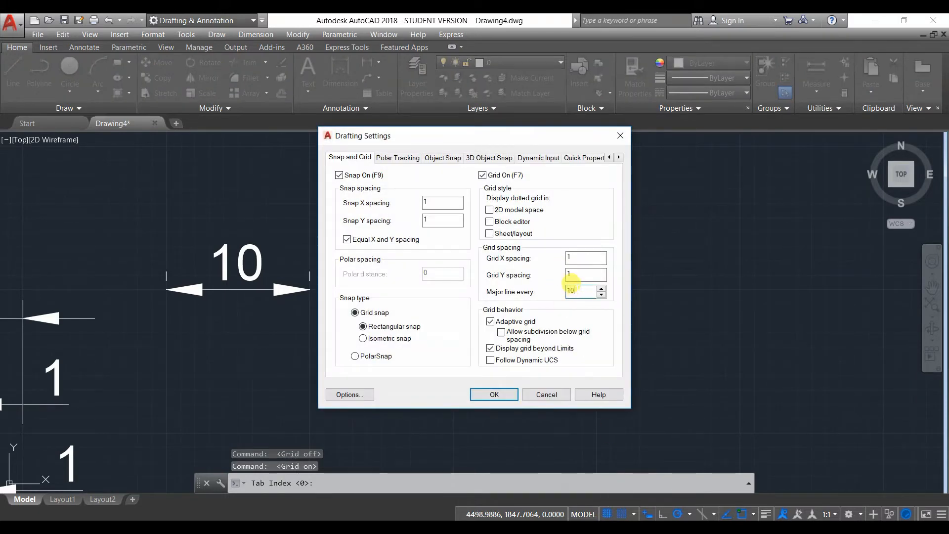
type("1")
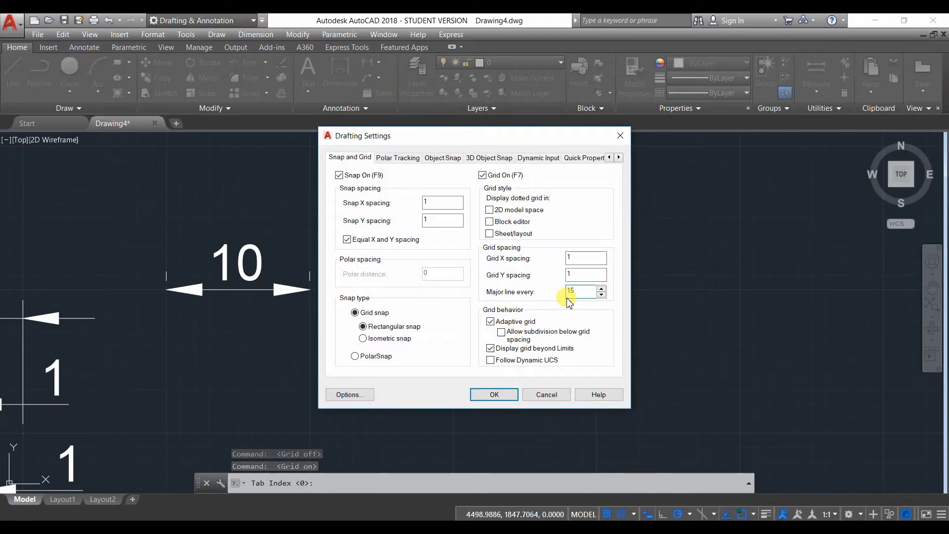
key("BackSpace")
key("BackSpace")
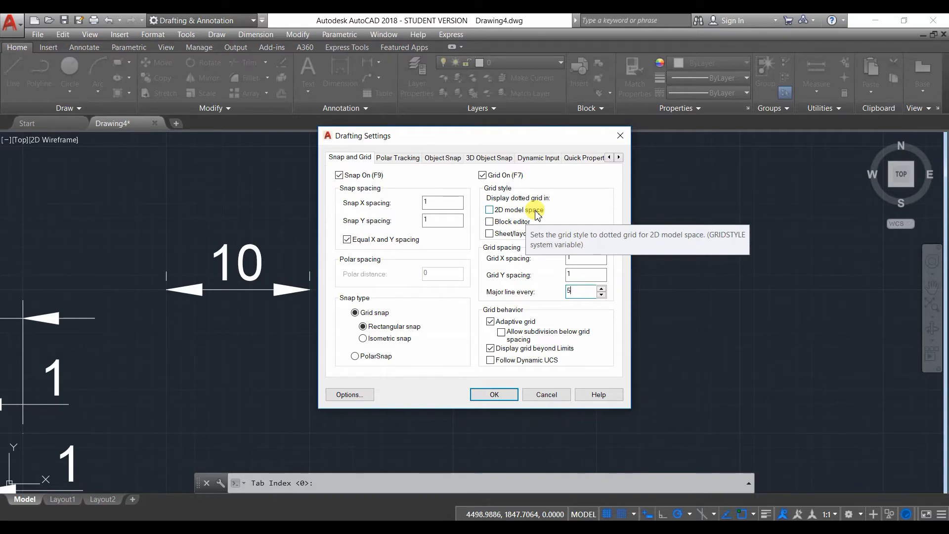
left_click(622, 136)
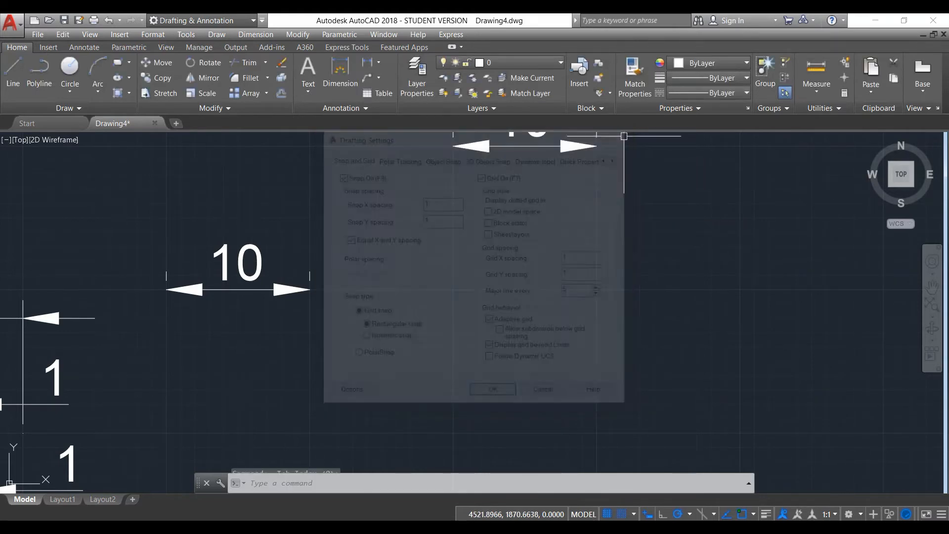
Step: Turn snap mode off and check free cursor movement in the empty area beside the existing dimensions
scroll(428, 316, "down", 4)
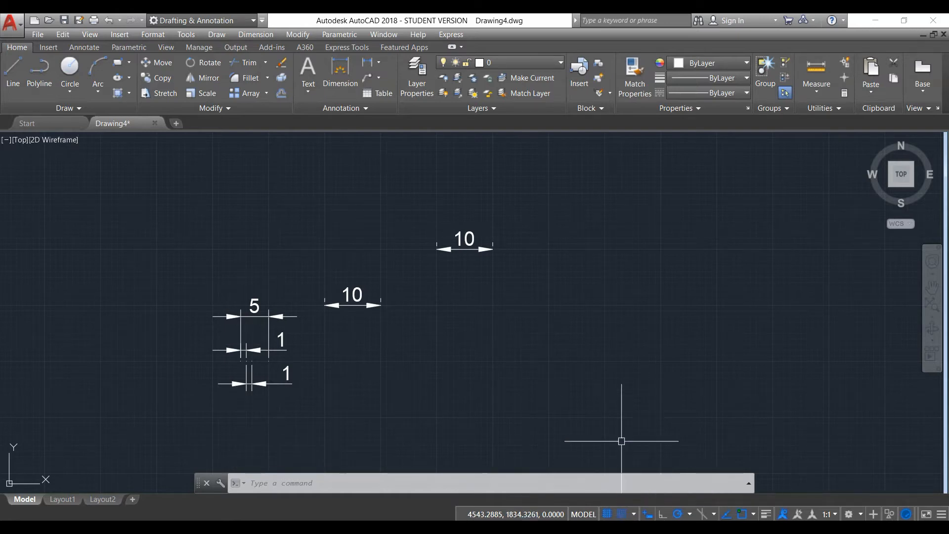
left_click(616, 515)
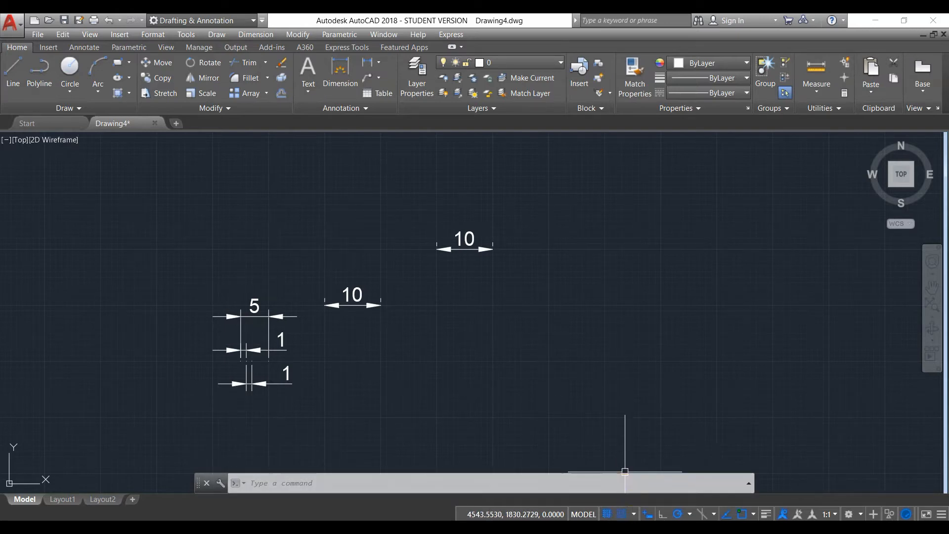
left_click(626, 515)
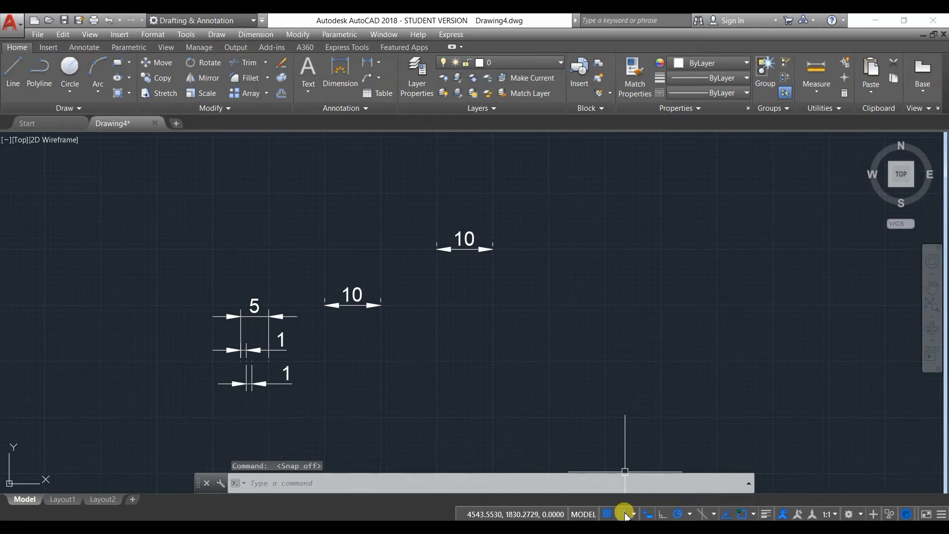
scroll(578, 394, "down", 4)
middle_click_drag(561, 357, 417, 355)
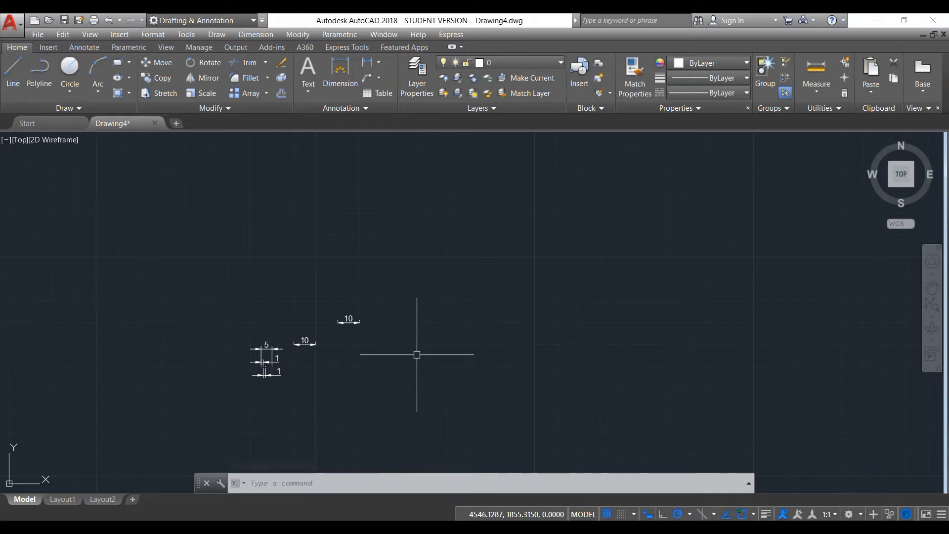
scroll(552, 291, "up", 4)
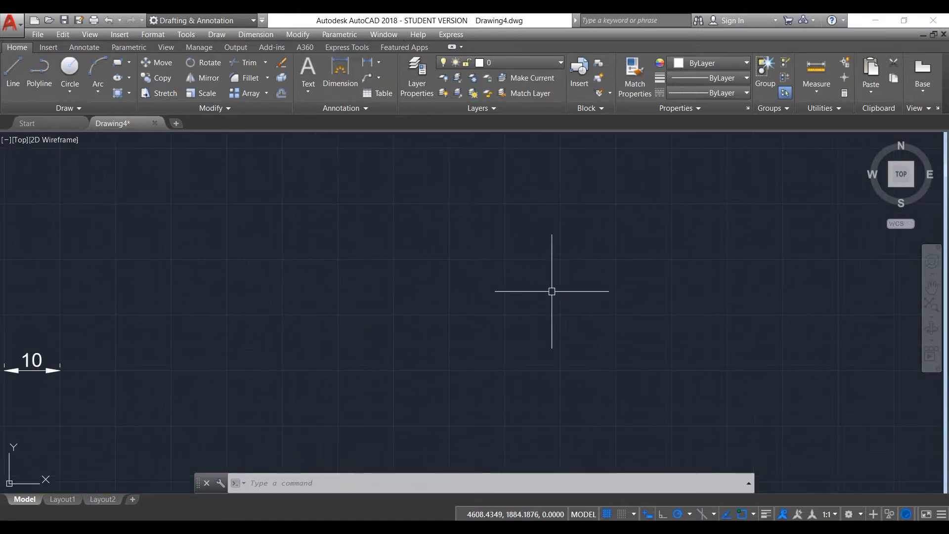
middle_click_drag(552, 292, 511, 308)
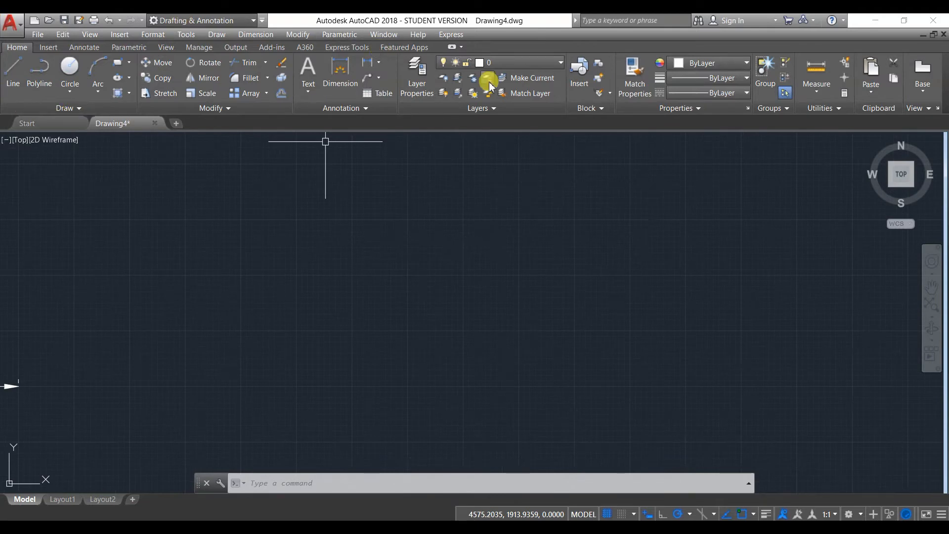
Step: Turn snap mode on and add a 10-unit horizontal linear dimension from snap point 4580,1900 to 4590,1900
left_click(368, 62)
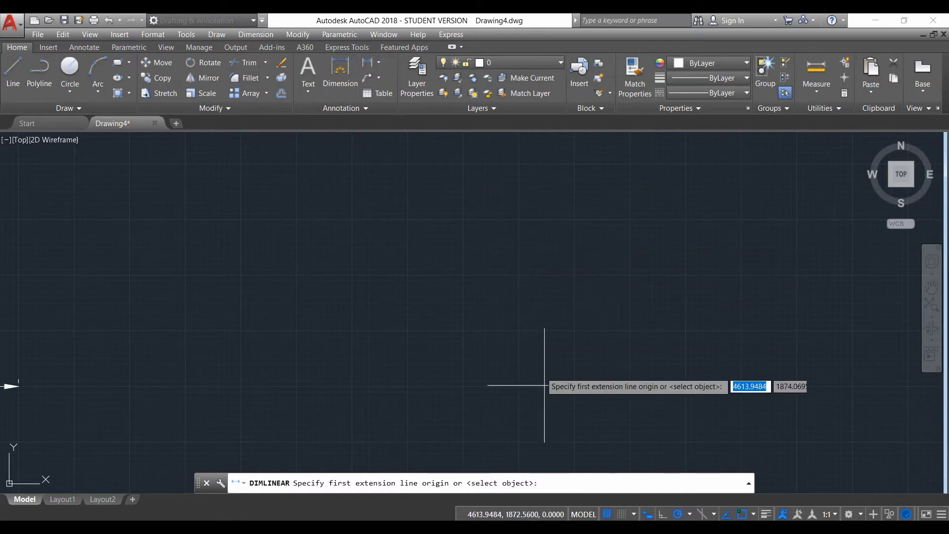
left_click(626, 515)
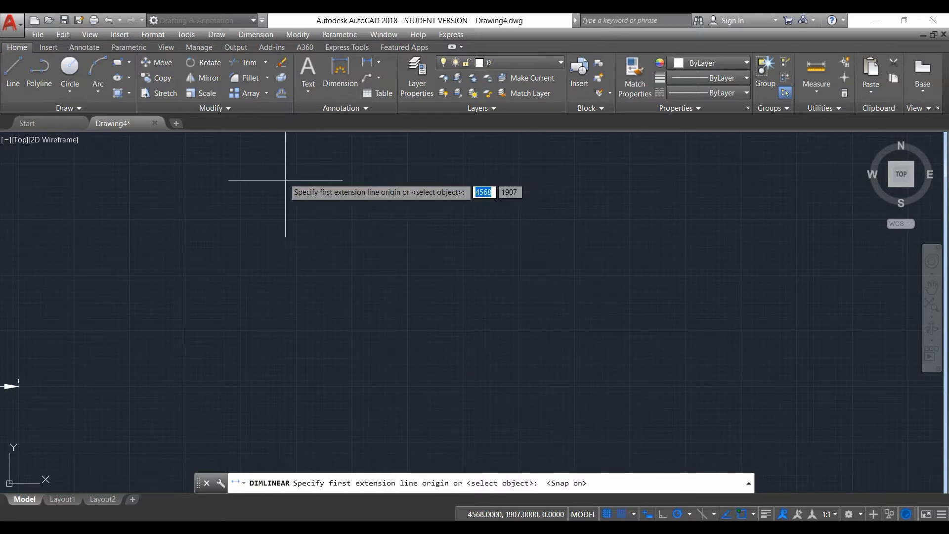
key("Escape")
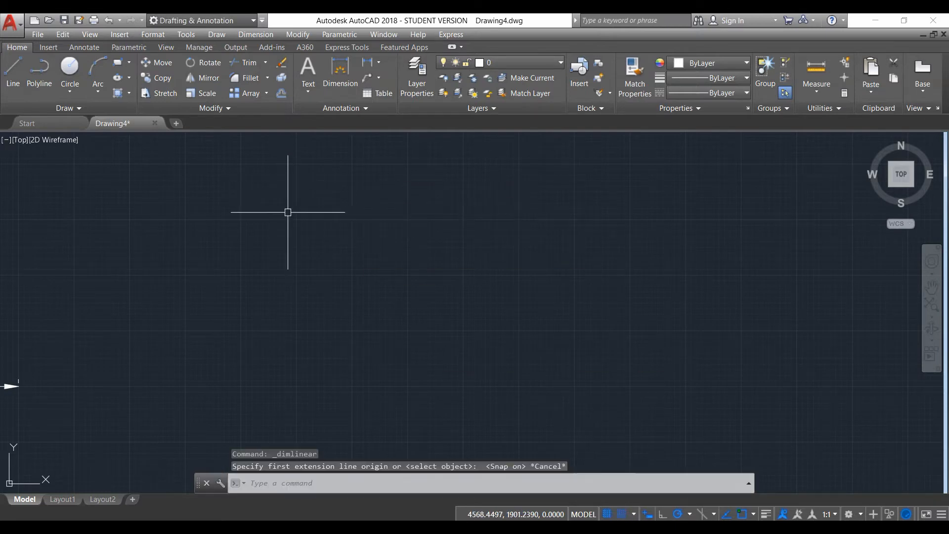
left_click(367, 63)
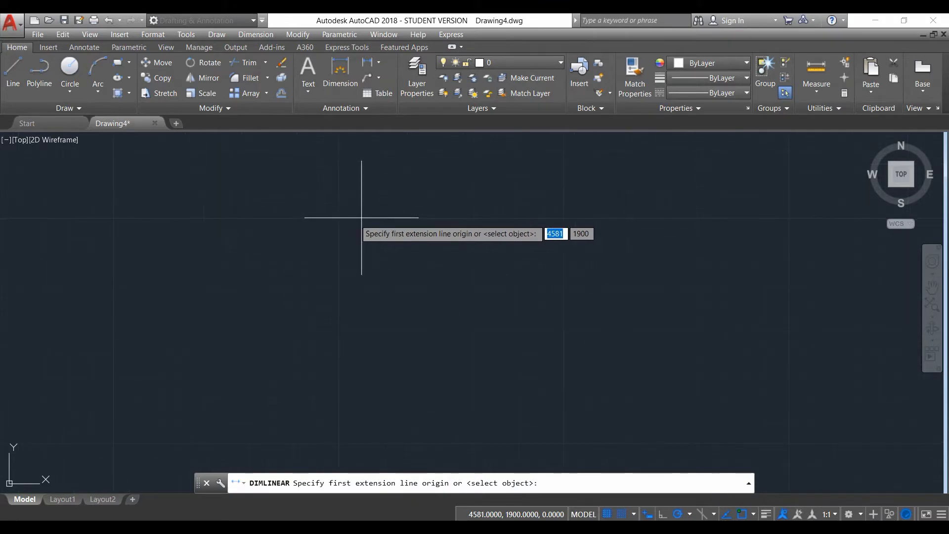
left_click(339, 217)
left_click(563, 216)
scroll(413, 269, "down", 4)
left_click(414, 272)
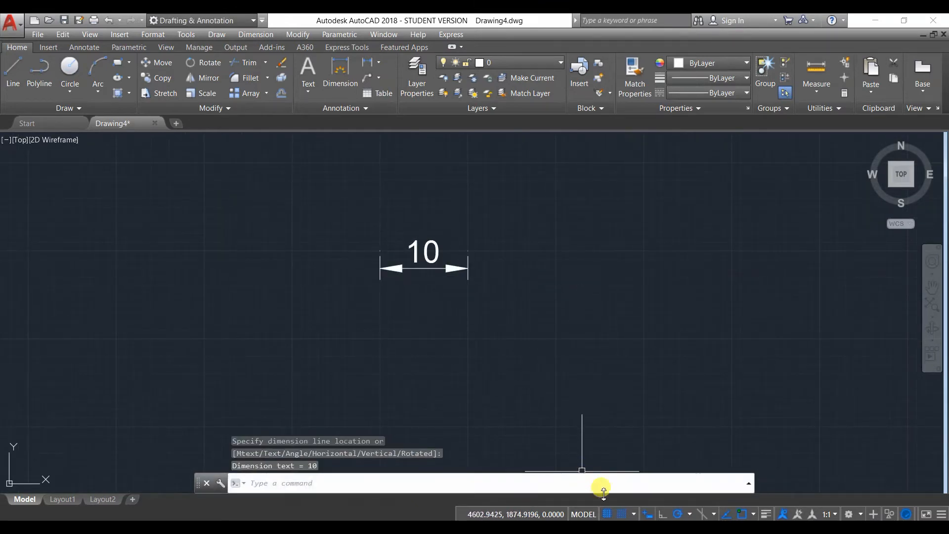
Step: Turn snap mode off and try a freehand horizontal linear dimension about 16.91 units long beside the latest 10-unit dimension
left_click(621, 514)
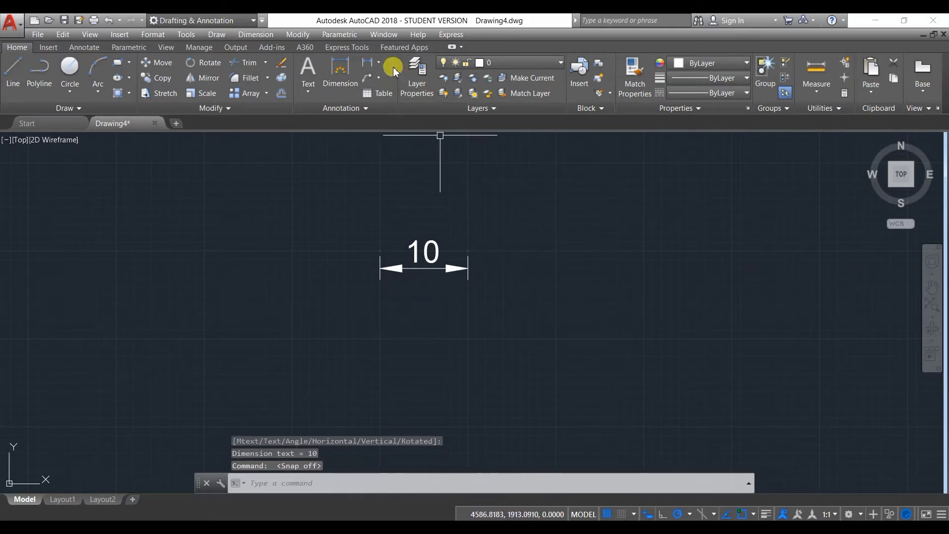
left_click(366, 67)
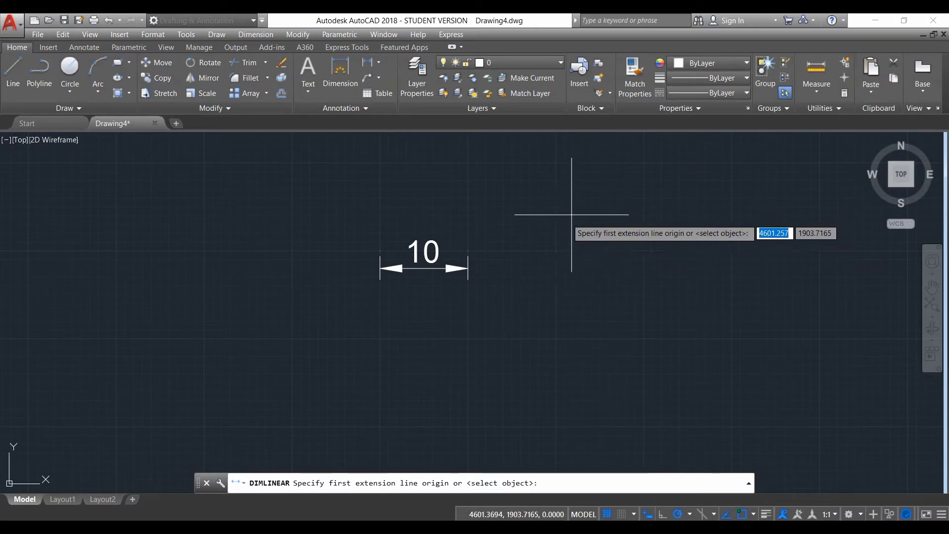
middle_click_drag(473, 261, 170, 266)
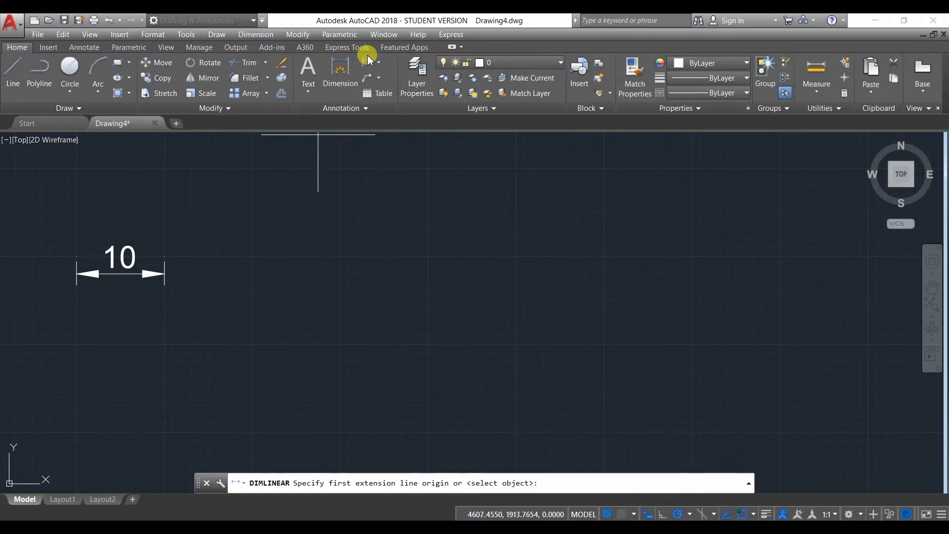
left_click(356, 255)
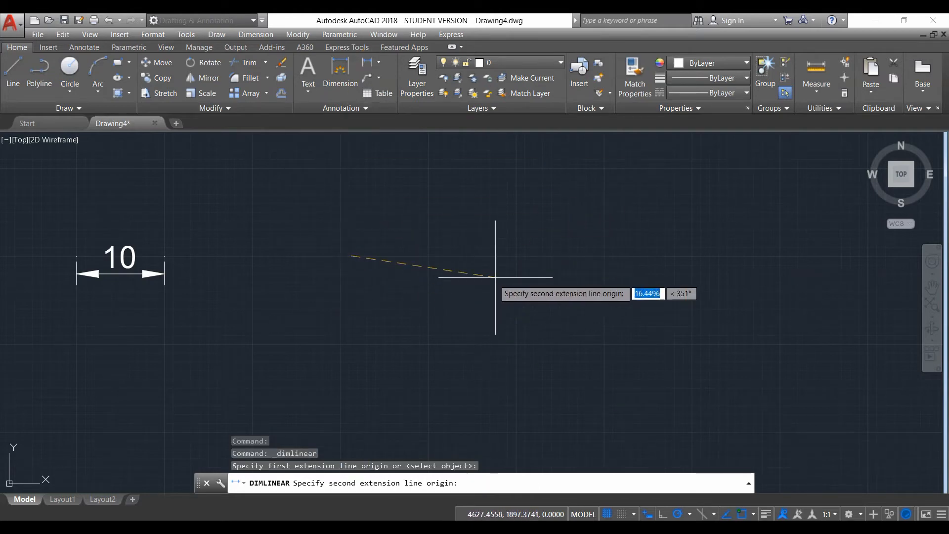
left_click(505, 272)
right_click(434, 248)
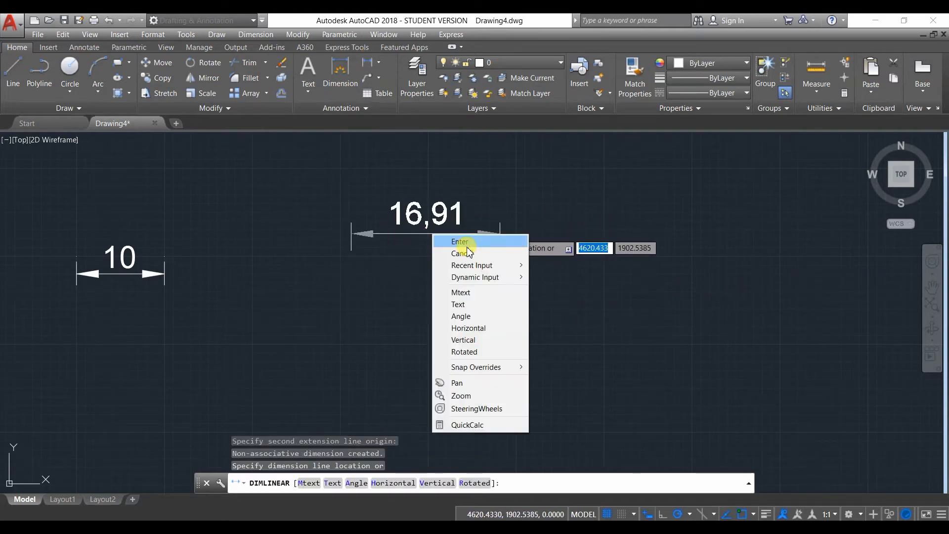
left_click(462, 245)
scroll(341, 262, "up", 3)
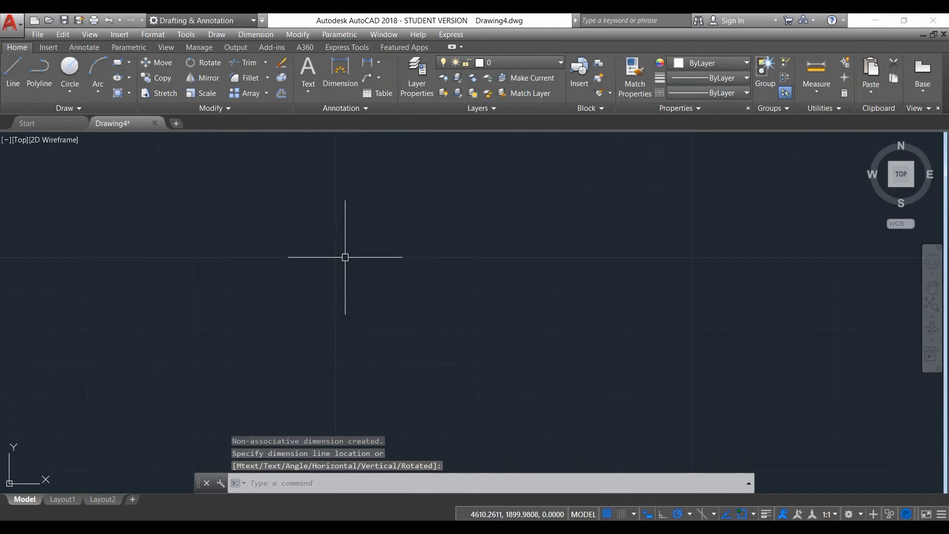
Step: Turn snap mode back on and add a 10-unit horizontal linear dimension from snap point 4610,1900 to 4620,1900
left_click(623, 515)
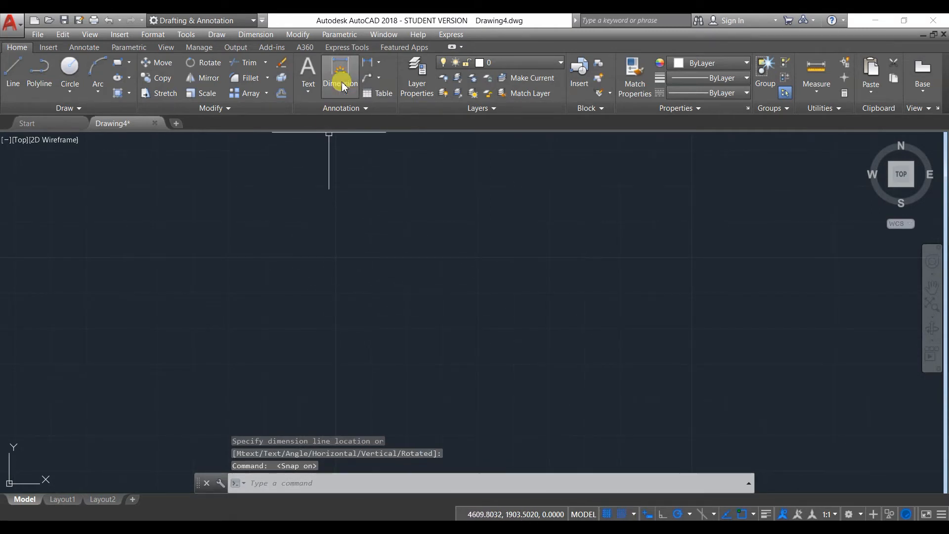
left_click(364, 66)
left_click(337, 257)
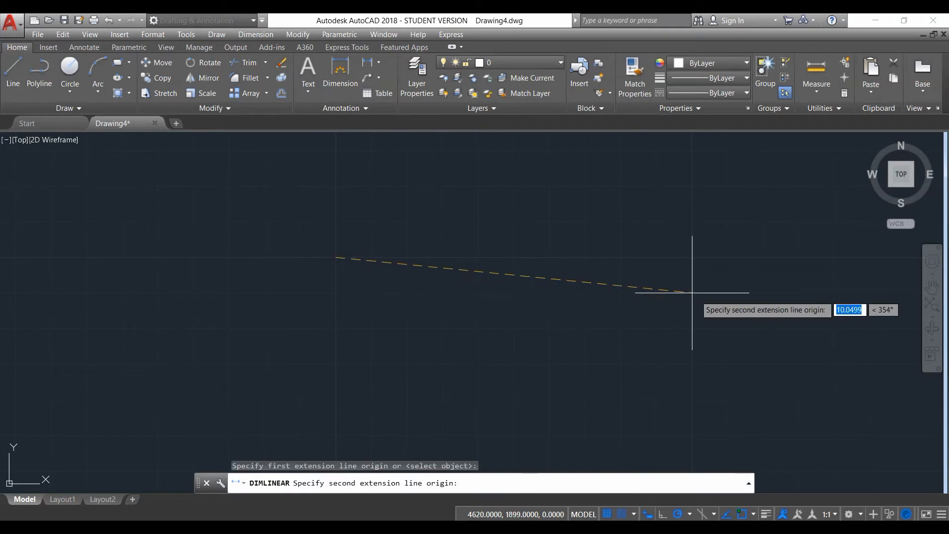
left_click(692, 257)
left_click(504, 329)
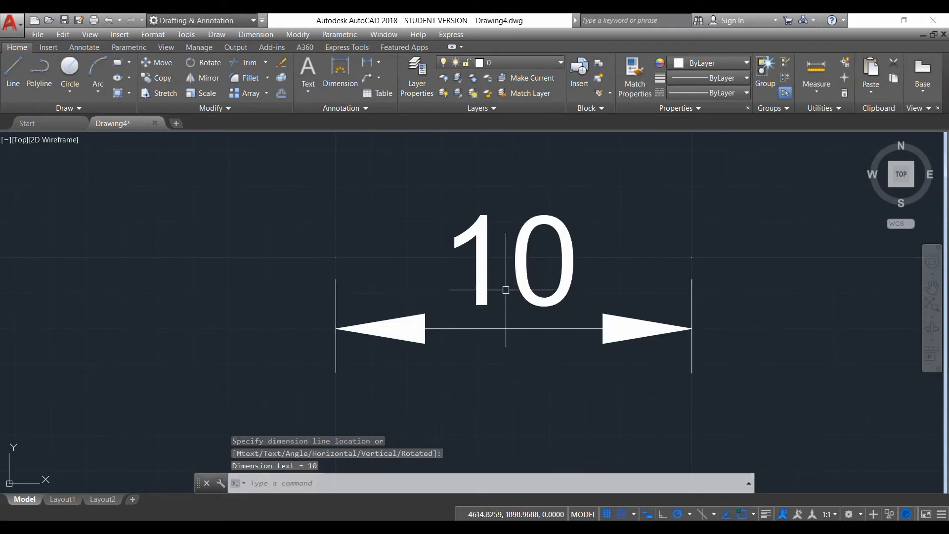
scroll(504, 328, "down", 8)
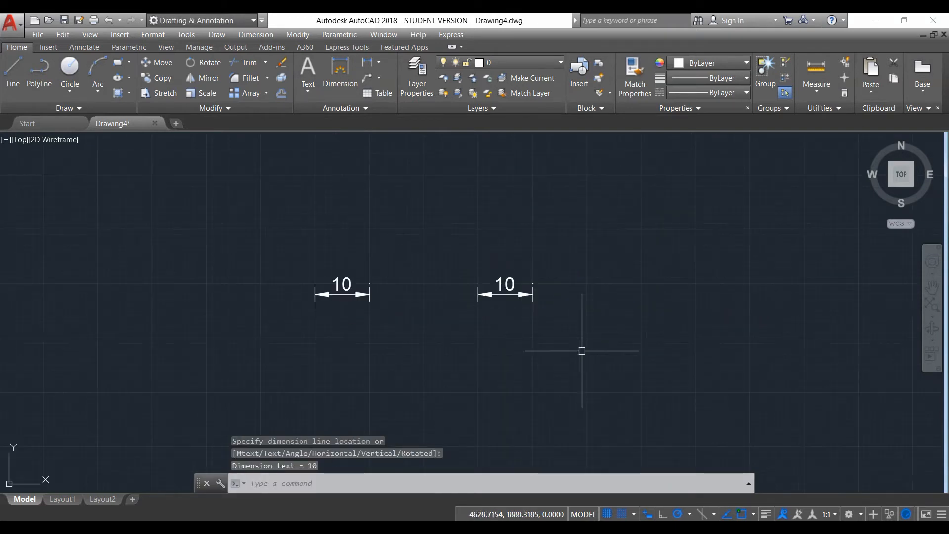
Step: Review the snap and grid spacing in the snap settings and close them without changes
left_click(629, 514)
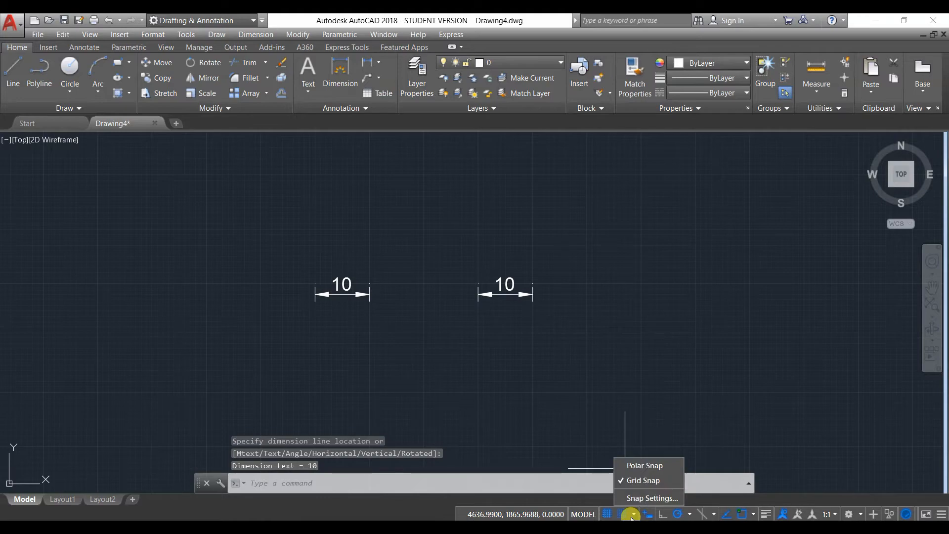
left_click(646, 498)
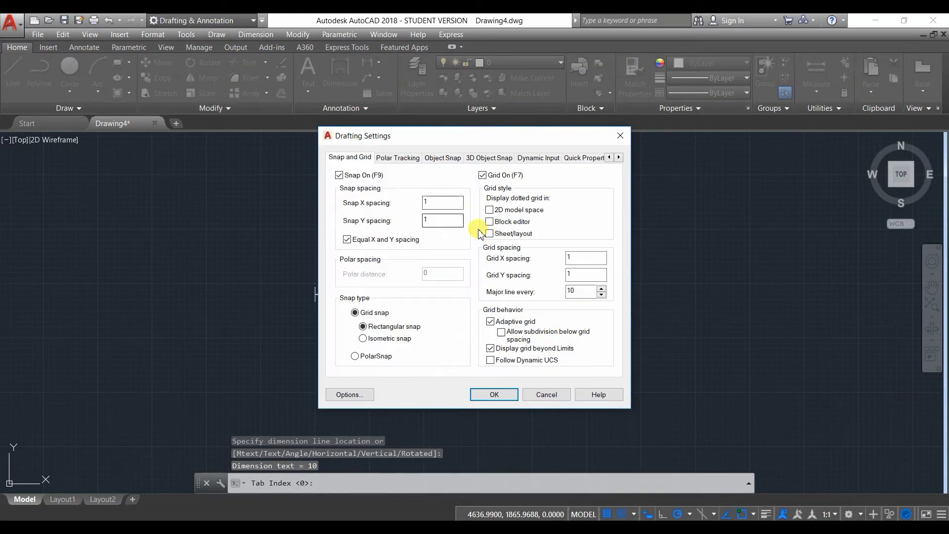
left_click(620, 135)
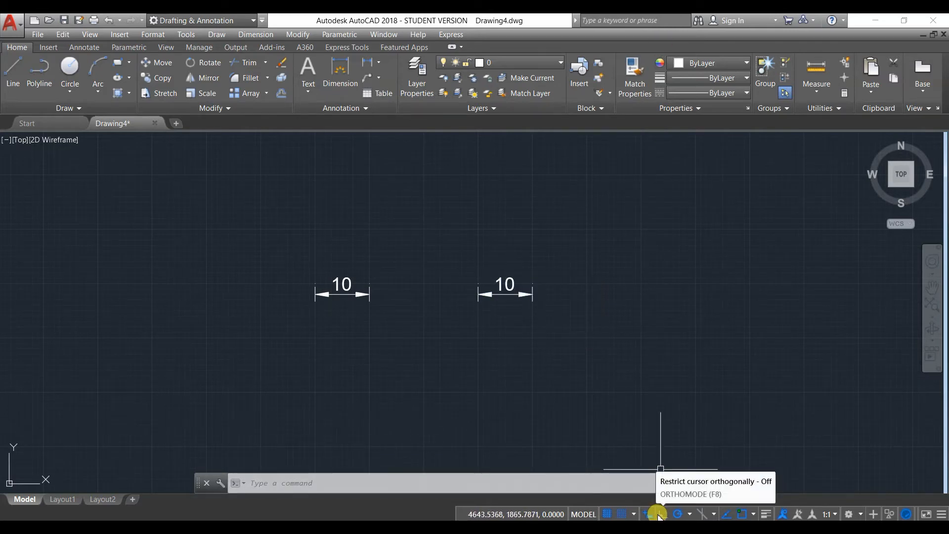
Step: Turn ortho mode on while drawing a line about 60 units horizontally, continued about 22 units vertically downward, above the 10-unit dimensions
mouse_move(538, 284)
middle_mouse_down()
mouse_move(432, 343)
mouse_move(384, 350)
middle_mouse_up()
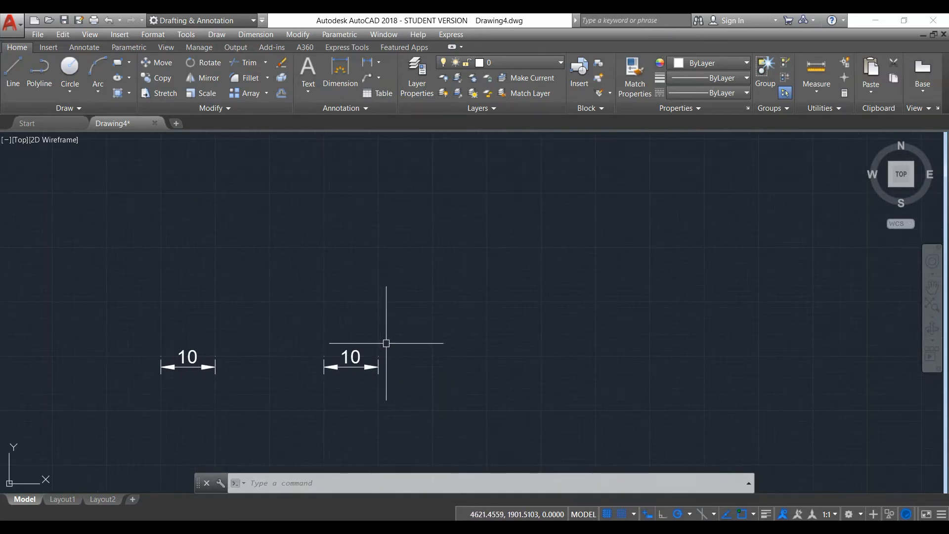
left_click(14, 69)
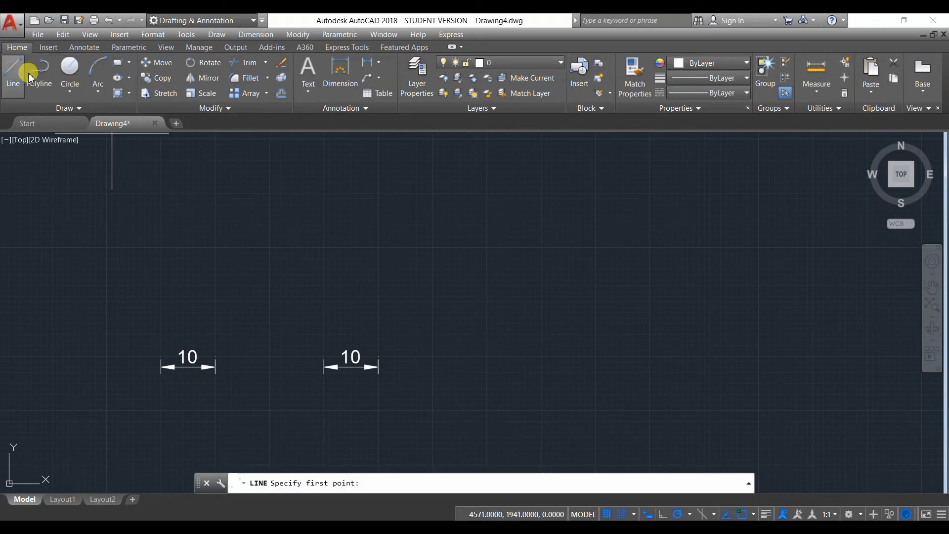
left_click(329, 193)
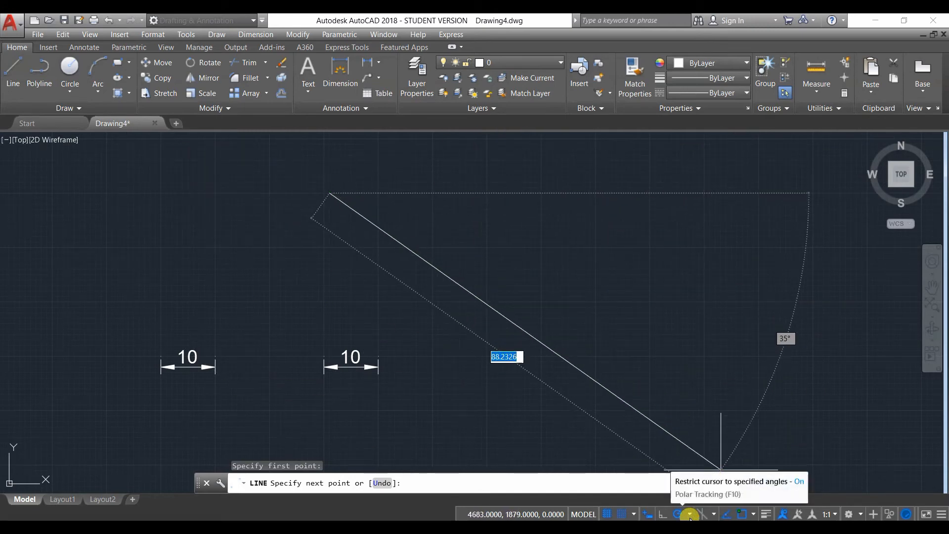
left_click(661, 514)
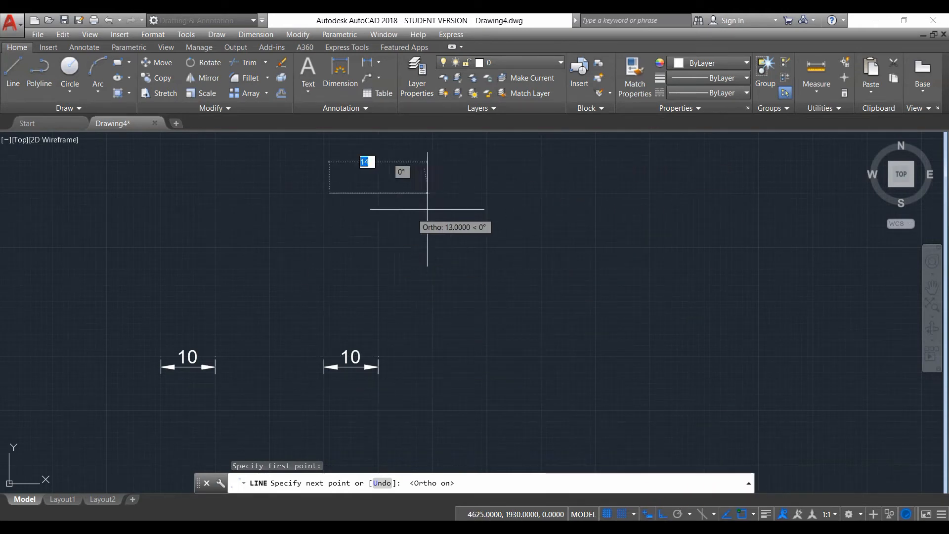
left_click(655, 193)
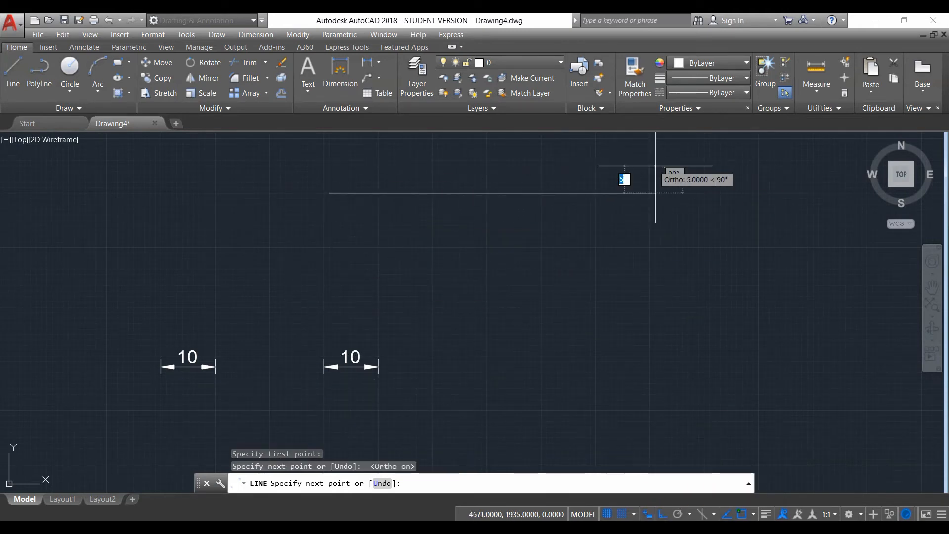
left_click(658, 312)
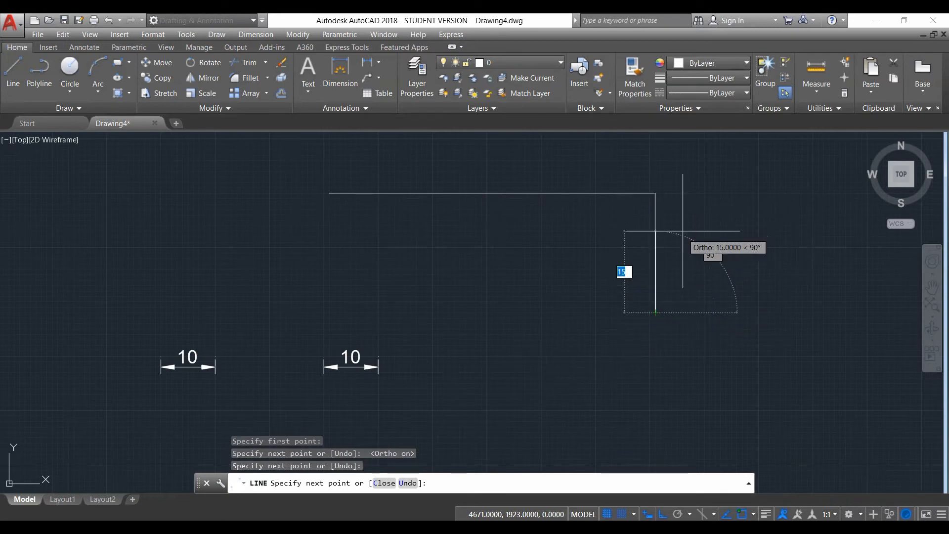
right_click(683, 234)
left_click(713, 241)
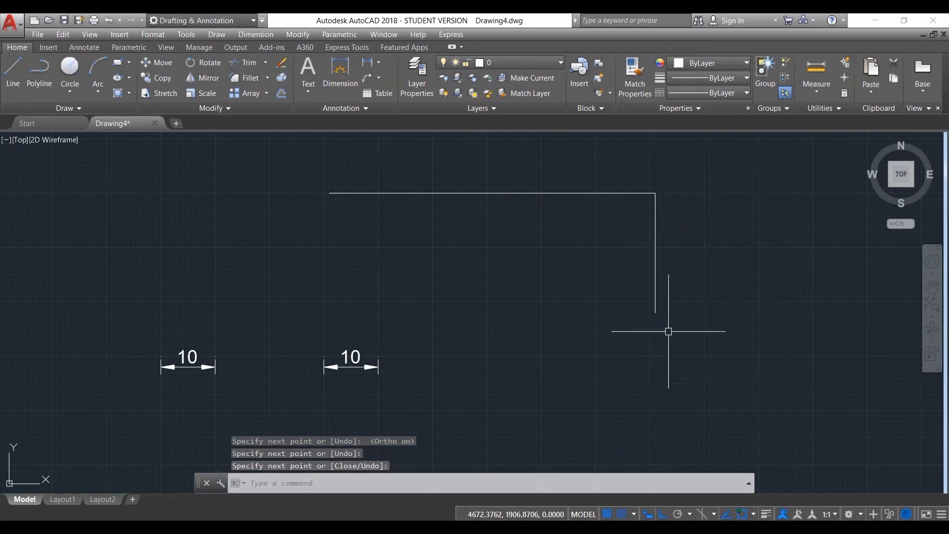
Step: Switch alternately between ortho mode and polar tracking, finish with ortho mode on, and look through the available polar tracking angles
left_click(665, 515)
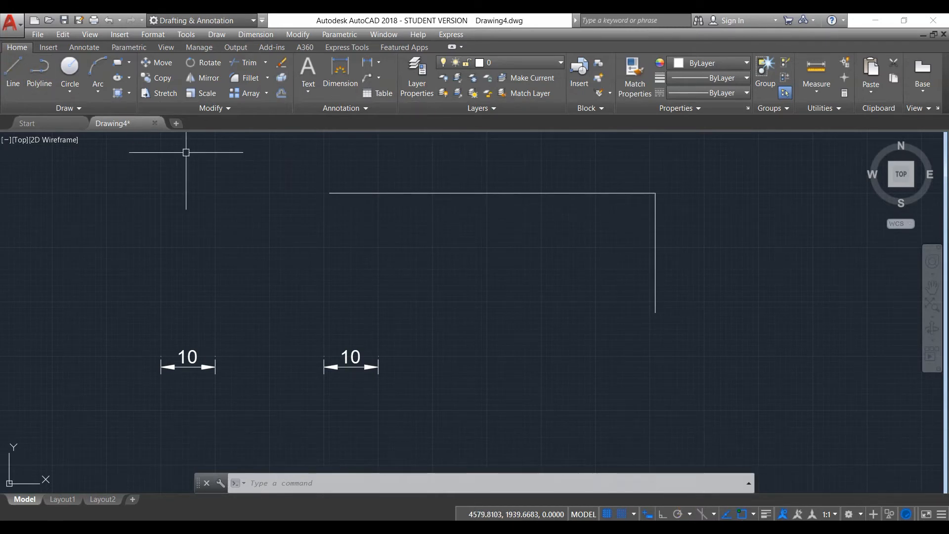
left_click(658, 515)
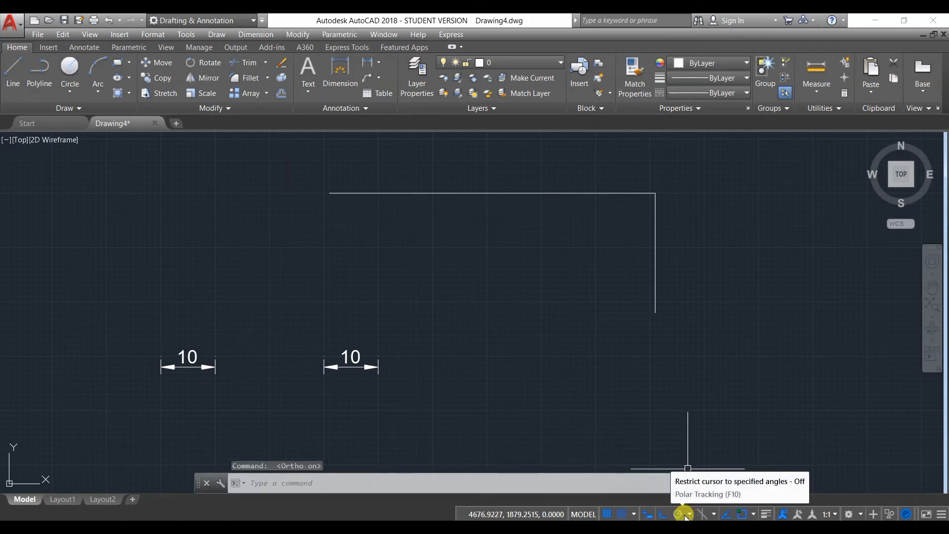
left_click(680, 515)
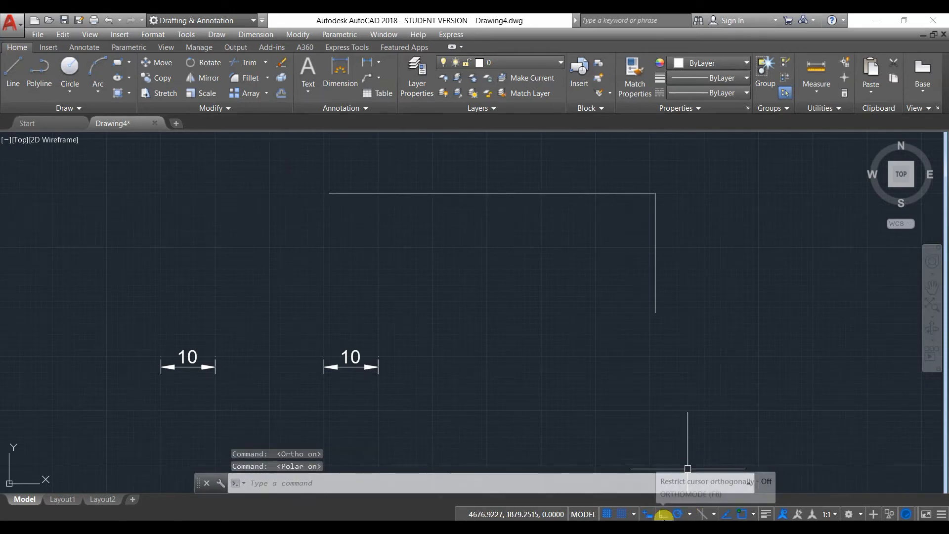
left_click(662, 516)
left_click(679, 515)
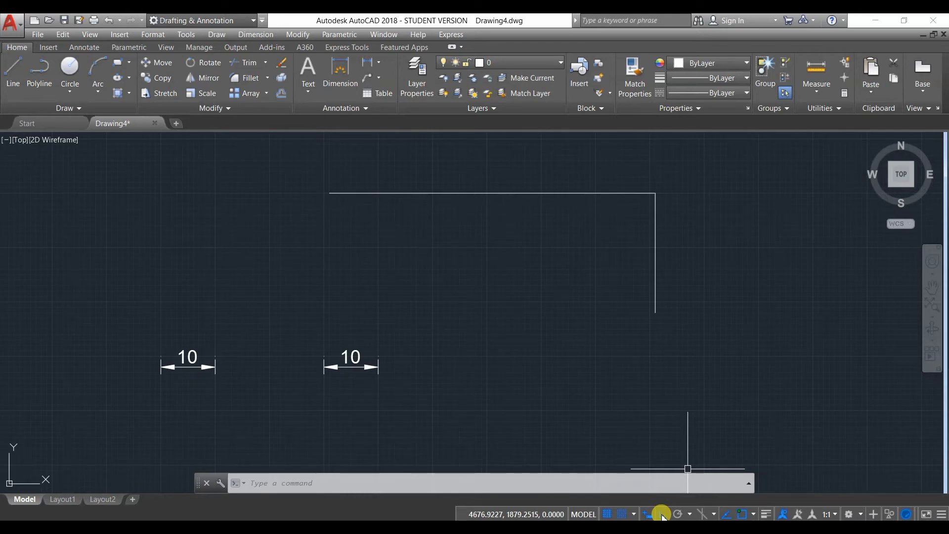
left_click(689, 516)
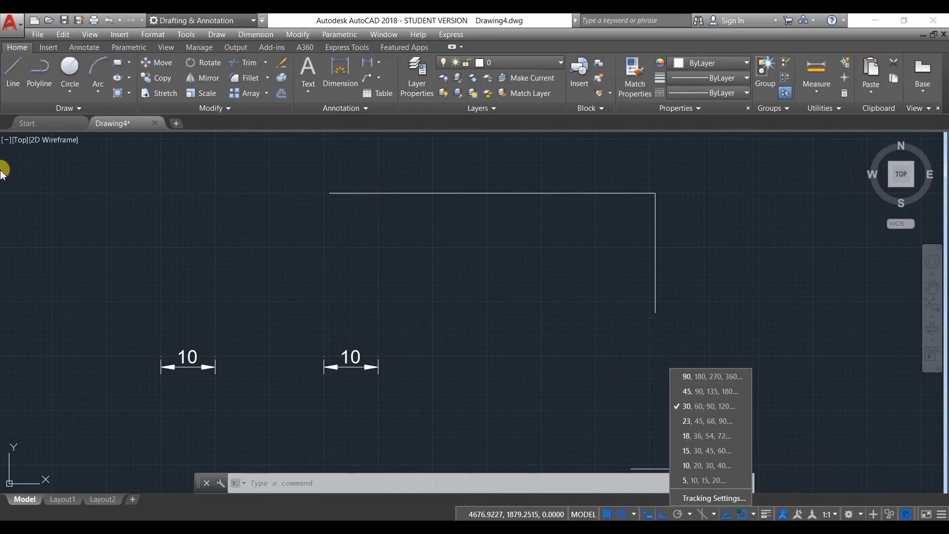
left_click(27, 99)
Step: Turn ortho mode and polar tracking off and draw a freehand five-segment zigzag line in the empty area east of the L-shaped line
left_click(13, 74)
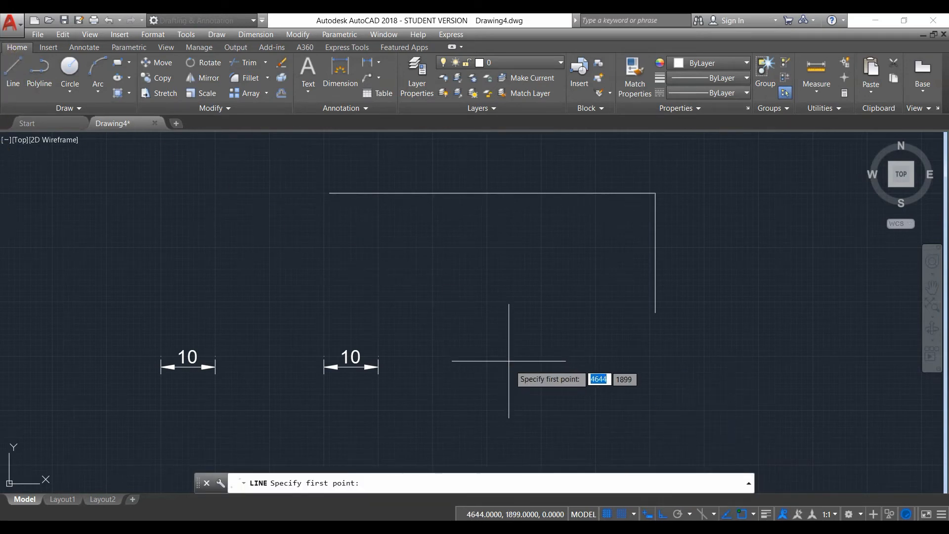
scroll(574, 310, "down", 6)
middle_click_drag(574, 310, 417, 335)
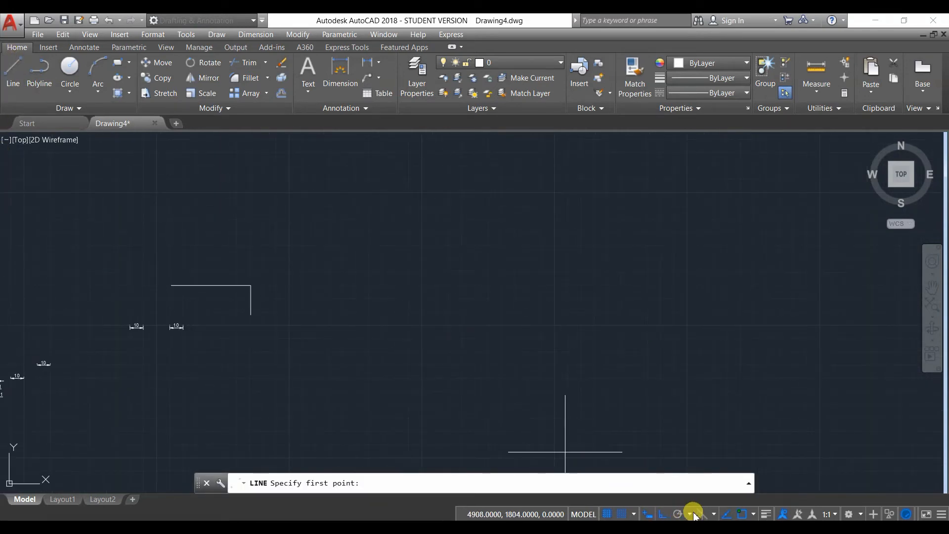
left_click(679, 515)
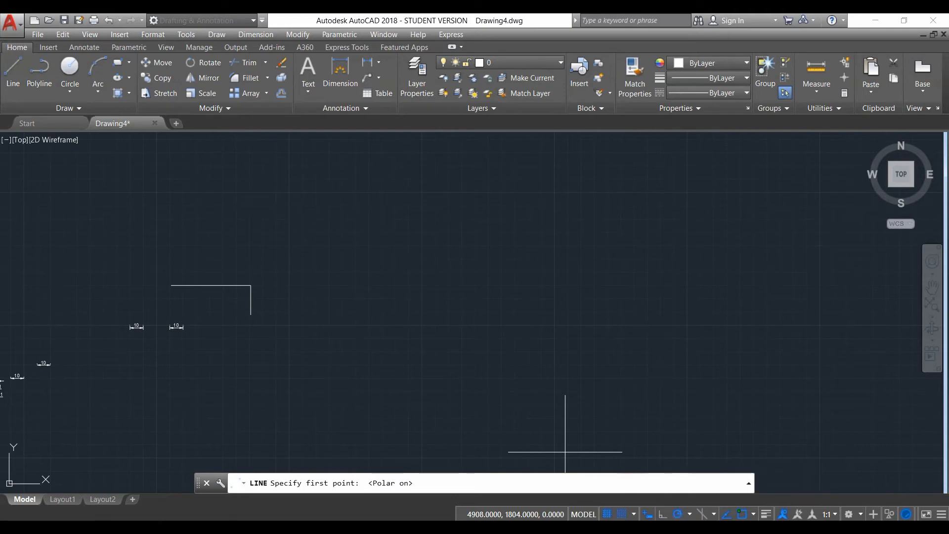
left_click(679, 514)
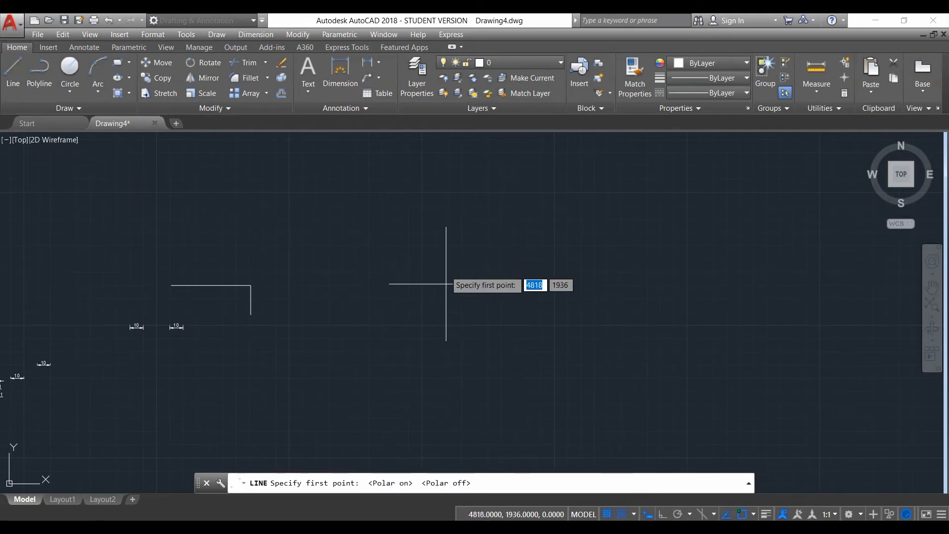
left_click(426, 321)
left_click(564, 196)
left_click(619, 286)
left_click(733, 216)
left_click(611, 203)
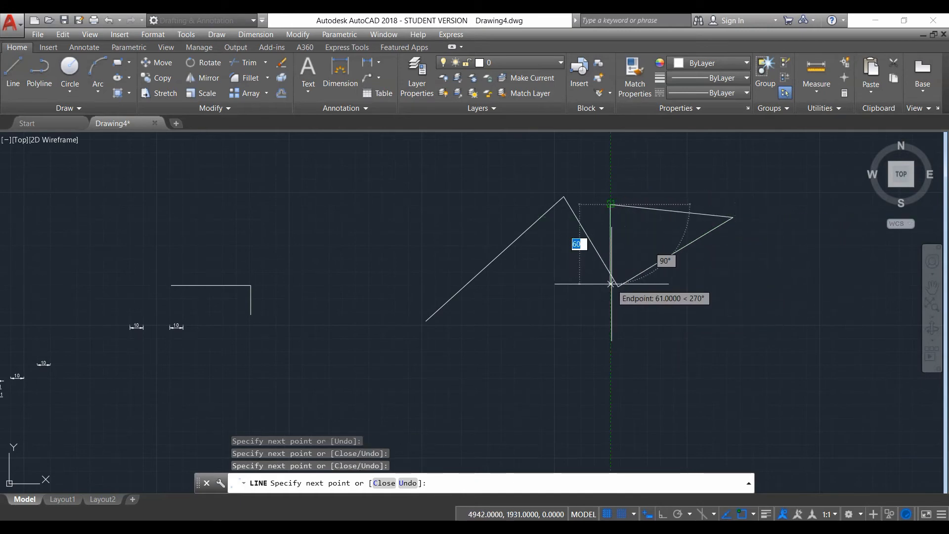
left_click(611, 309)
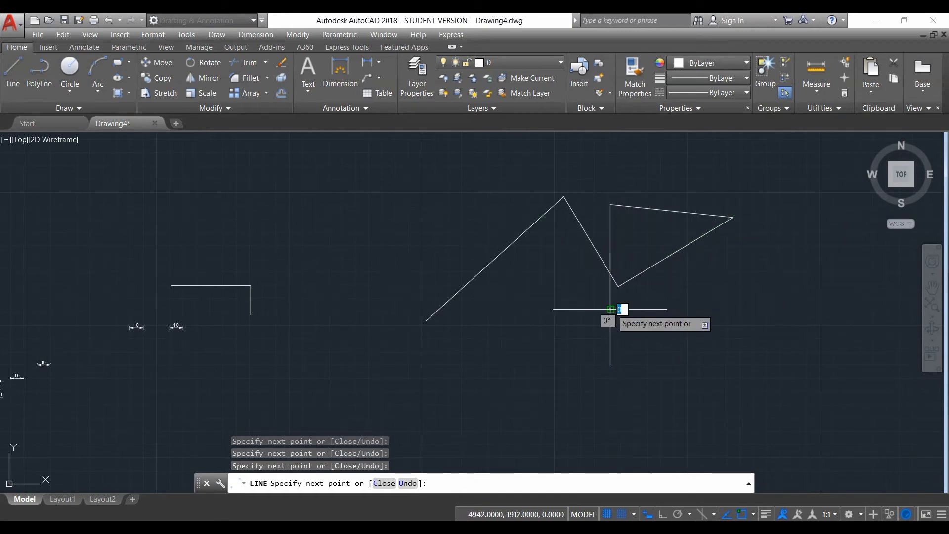
right_click(288, 273)
left_click(317, 279)
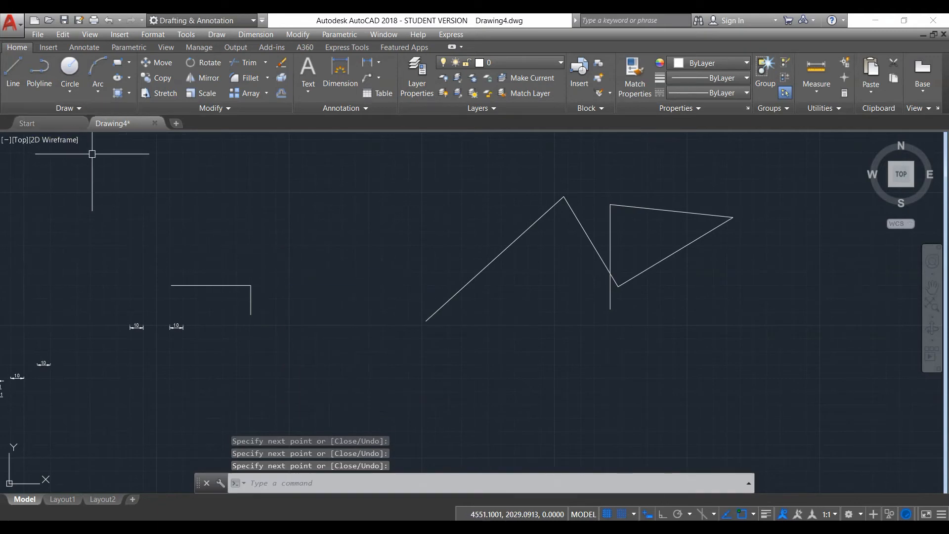
left_click(11, 79)
left_click(177, 202)
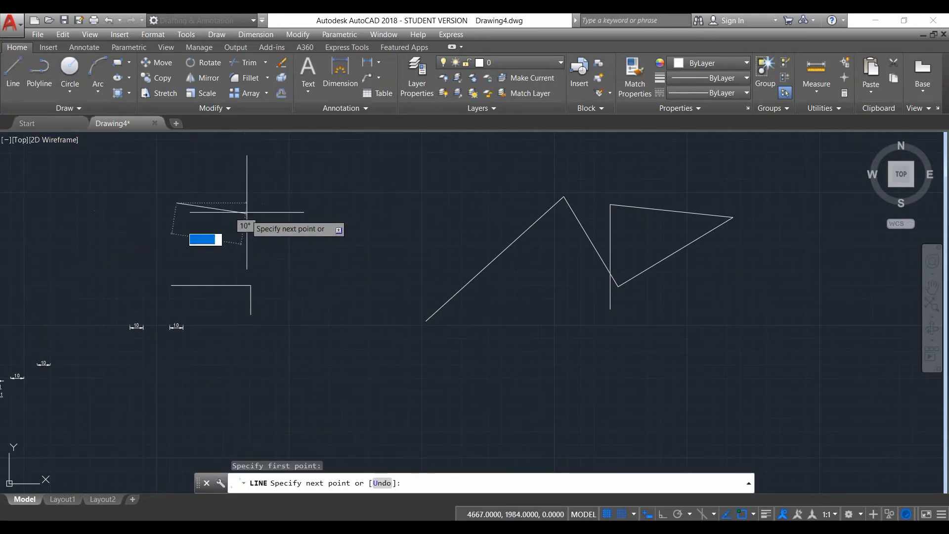
scroll(264, 227, "down", 4)
scroll(376, 227, "up", 2)
left_click(550, 365)
key("Escape")
key("Escape")
Step: Erase all existing lines and dimensions from the drawing
left_click(655, 371)
left_click(153, 210)
key("Delete")
middle_click_drag(268, 208, 413, 292)
left_click(392, 356)
left_click(257, 236)
key("Delete")
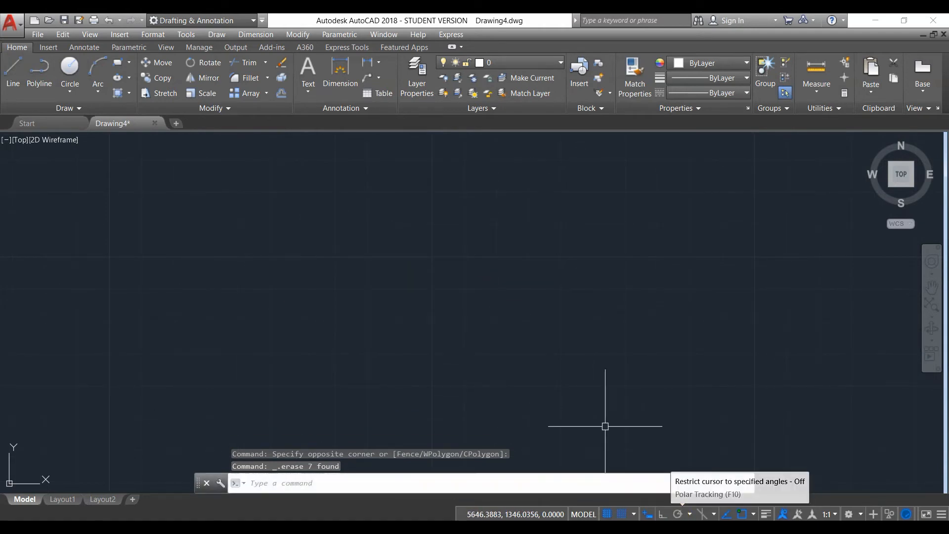
Step: Draw a freehand zigzag line of five connected segments at arbitrary angles with polar tracking off
left_click(13, 68)
left_click(280, 346)
left_click(363, 267)
left_click(434, 366)
left_click(566, 215)
left_click(633, 315)
left_click(704, 323)
right_click(631, 255)
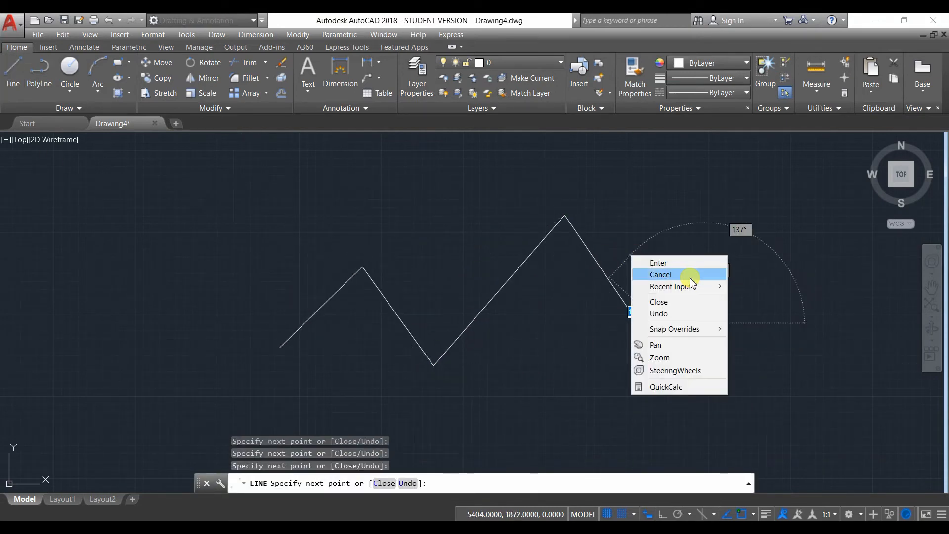
left_click(687, 263)
Step: Turn polar tracking on and draw six connected line segments beside the zigzag, following 30-degree tracking increments
left_click(678, 515)
middle_click_drag(531, 354, 229, 349)
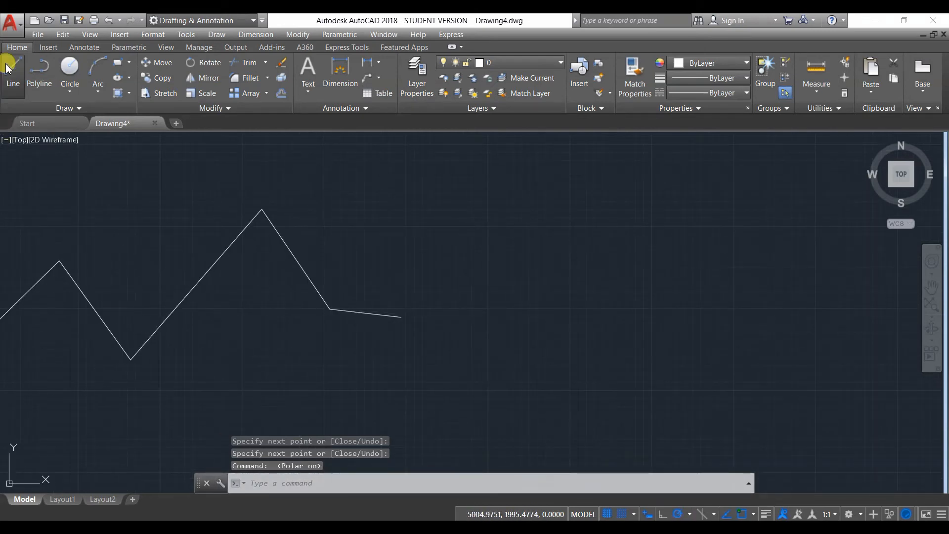
left_click(7, 68)
left_click(504, 325)
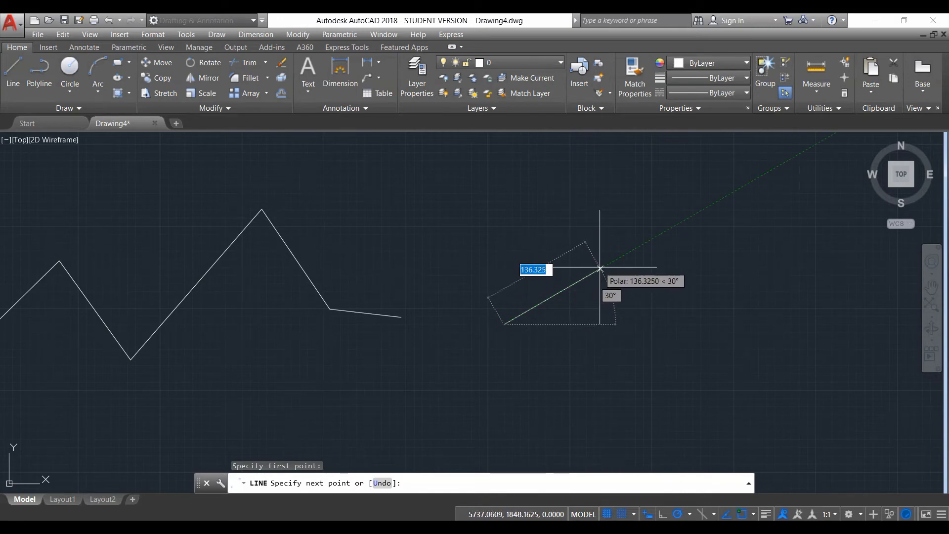
left_click(714, 203)
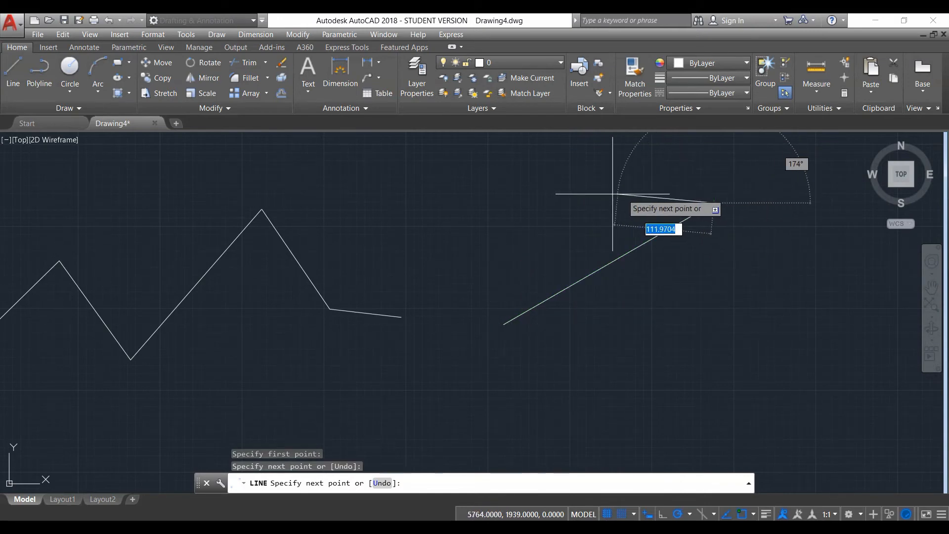
left_click(589, 202)
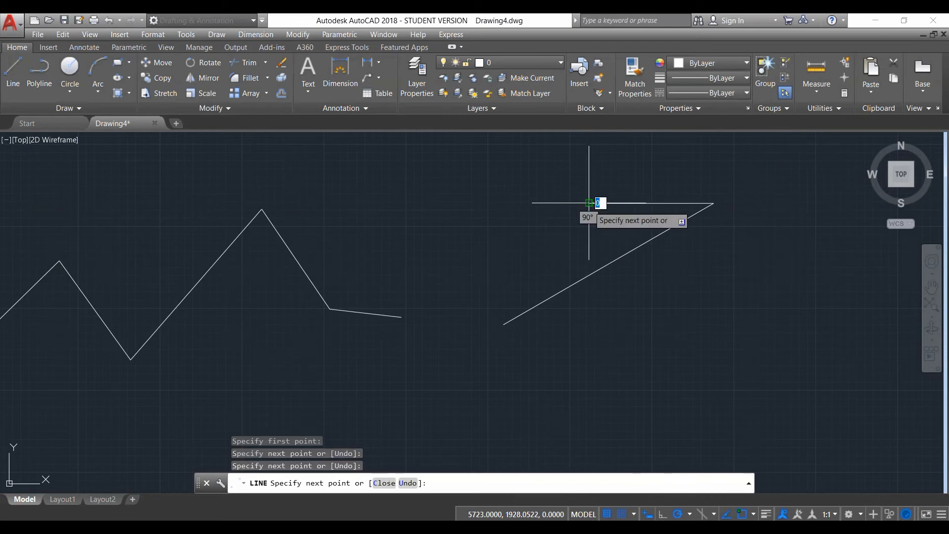
left_click(509, 249)
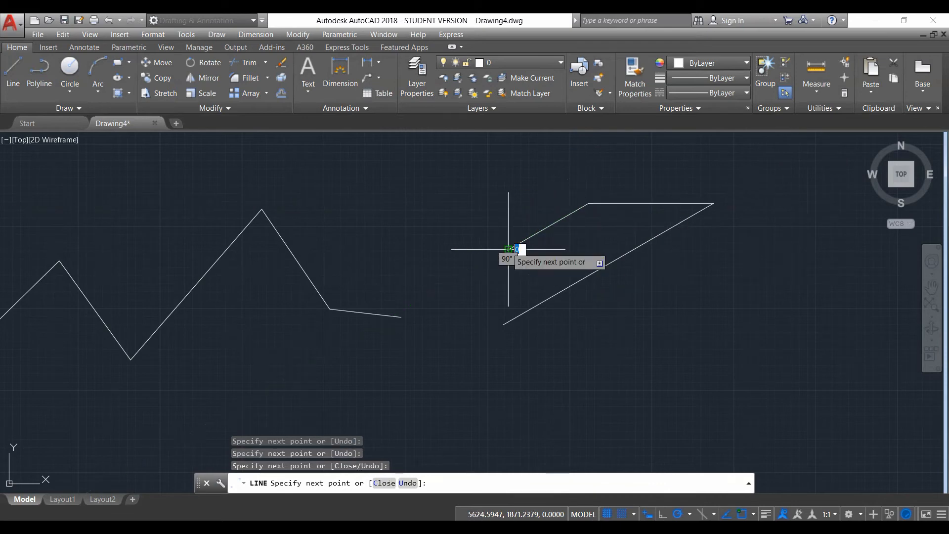
left_click(438, 373)
left_click(289, 373)
left_click(441, 285)
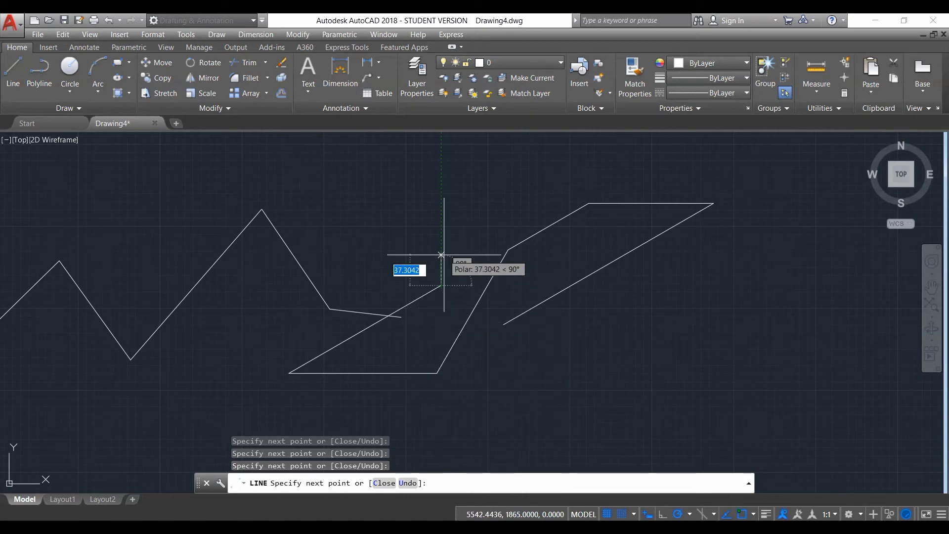
right_click(441, 237)
left_click(486, 250)
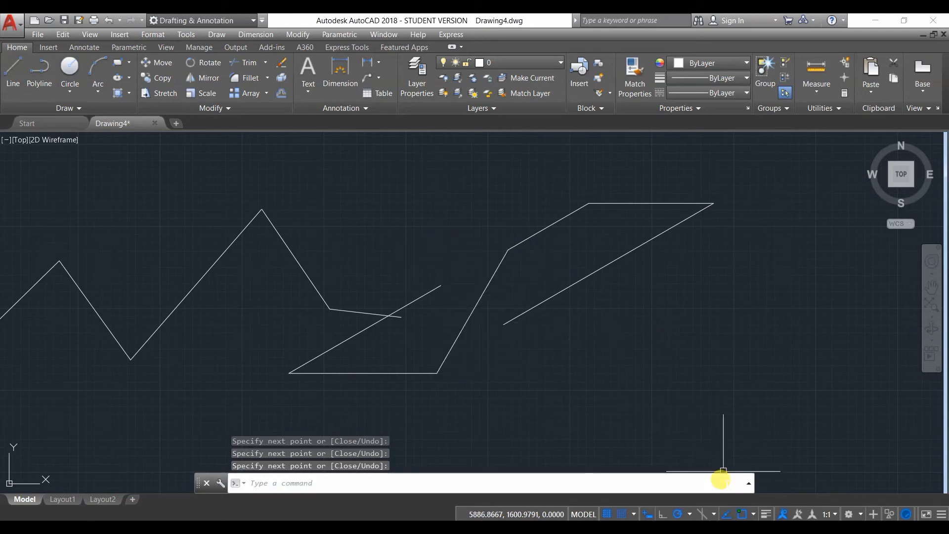
Step: Check the polar angle increments, keep the 30-degree setting, and draw a single line about 424 units long at 30° southeast of the existing lines
left_click(690, 515)
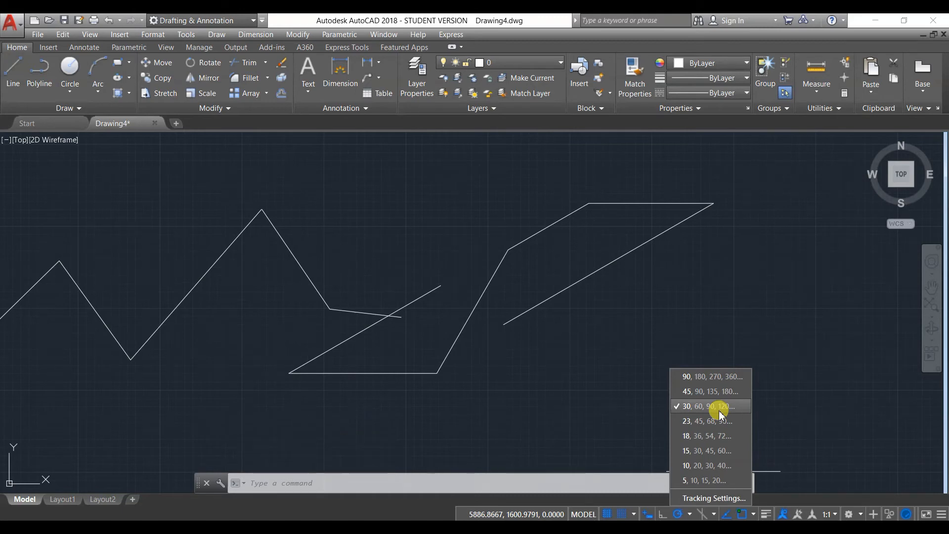
left_click(612, 350)
key("Escape")
left_click(12, 71)
scroll(412, 222, "down", 2)
scroll(412, 222, "down", 3)
left_click(591, 348)
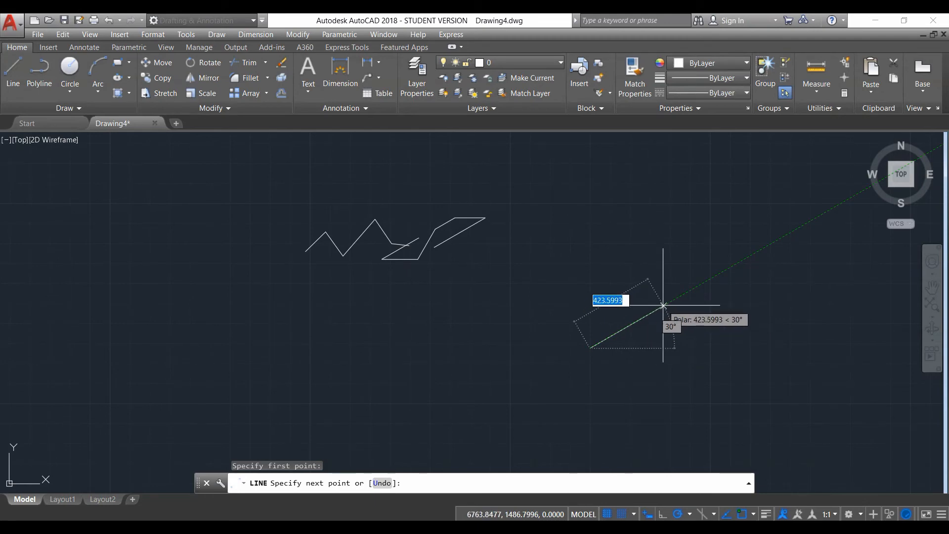
left_click(663, 305)
right_click(674, 262)
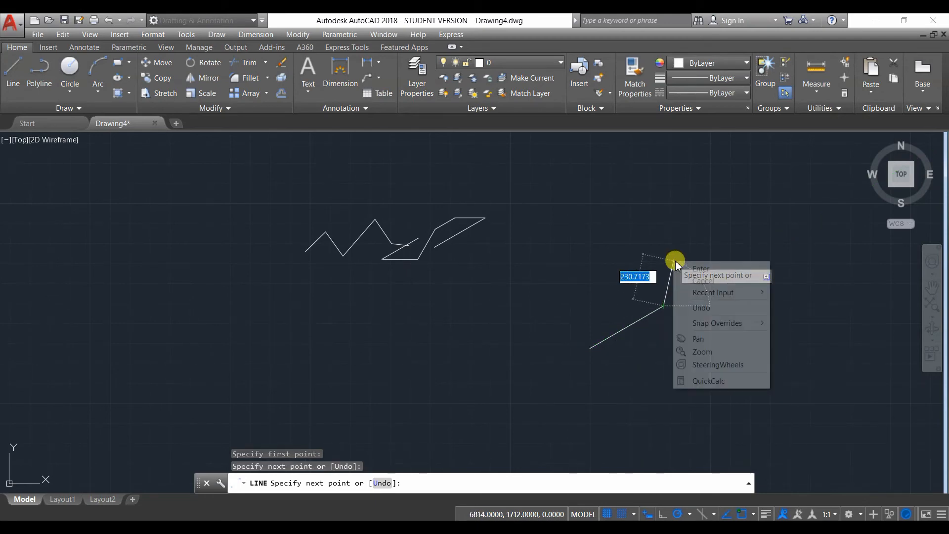
left_click(698, 269)
Step: Turn polar tracking off and try a free-angle line in the empty area southwest of the zigzag, ending the command without a second point
left_click(680, 514)
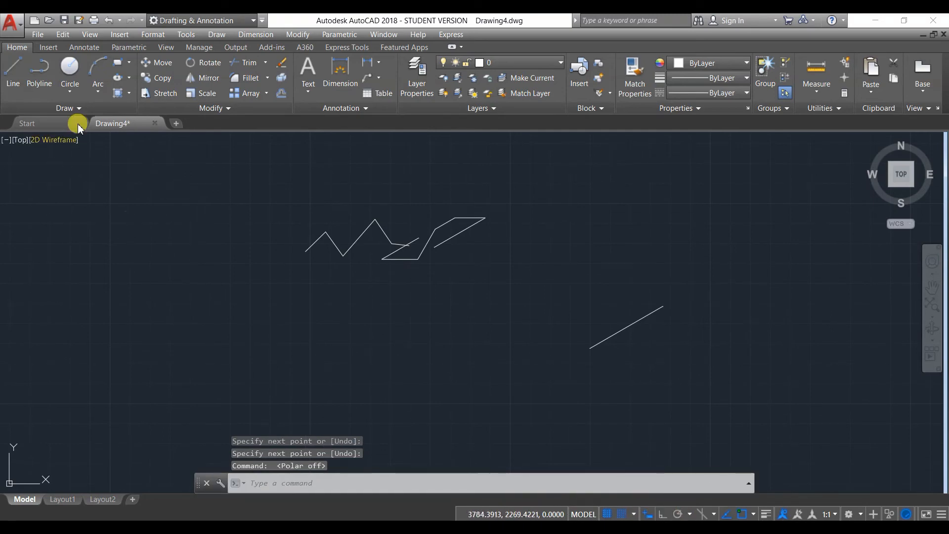
left_click(13, 71)
left_click(127, 329)
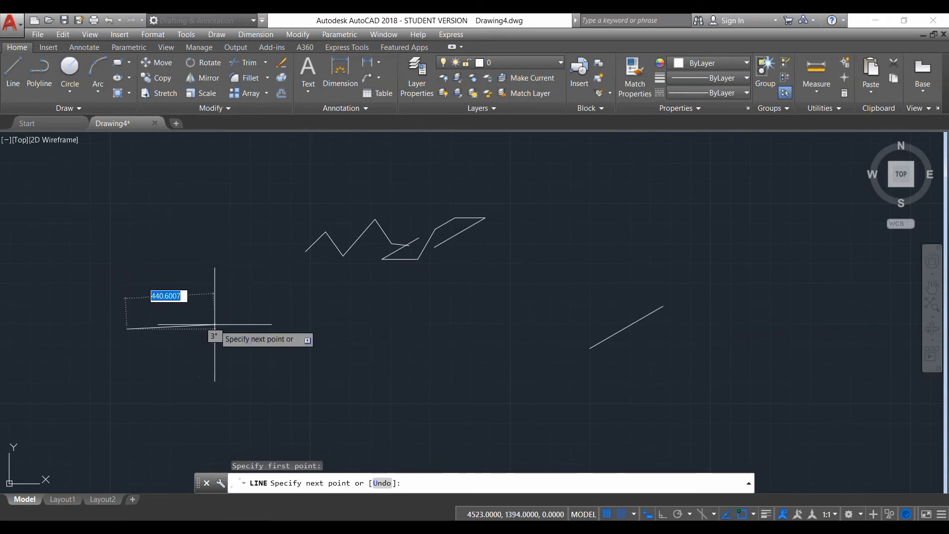
right_click(225, 280)
left_click(248, 287)
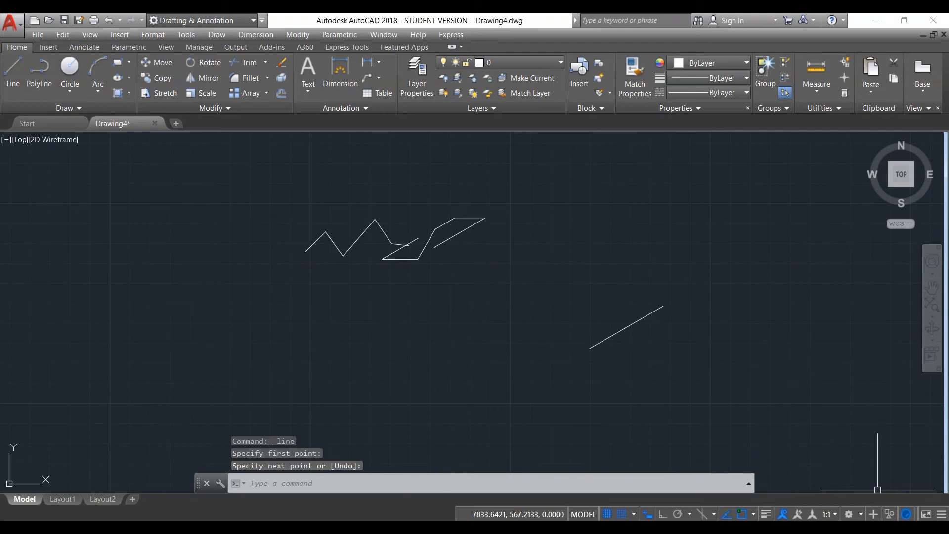
Step: Turn polar tracking back on in place of ortho mode and set its angle increment to 45°
left_click(679, 514)
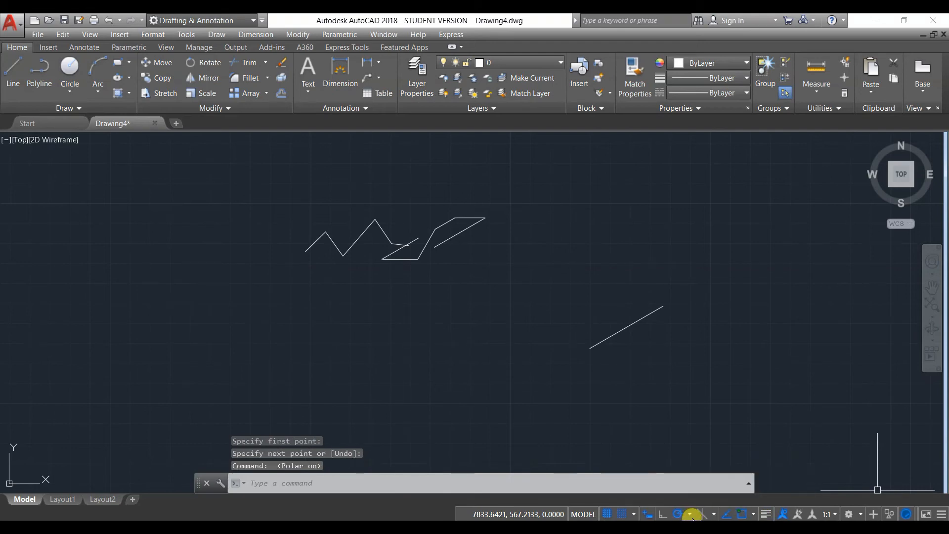
left_click(685, 515)
left_click(665, 515)
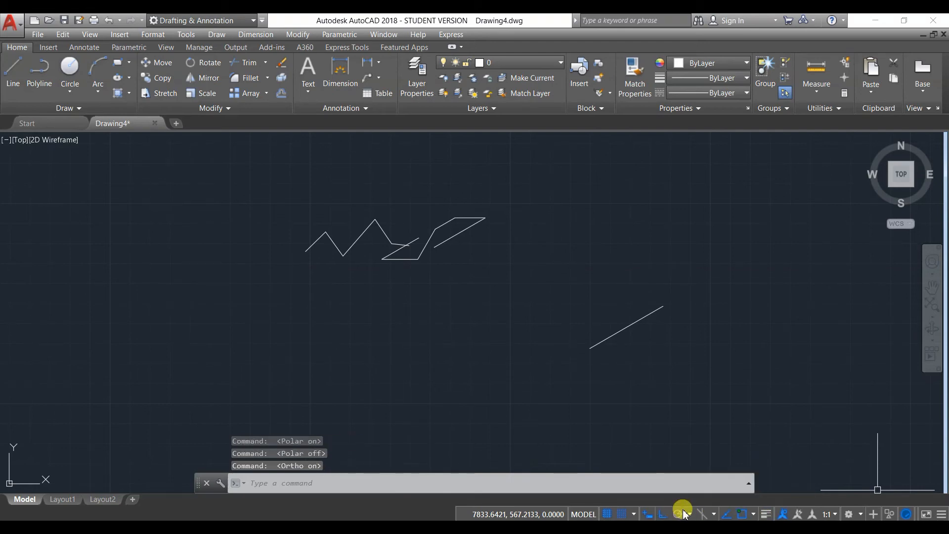
left_click(686, 515)
left_click(689, 516)
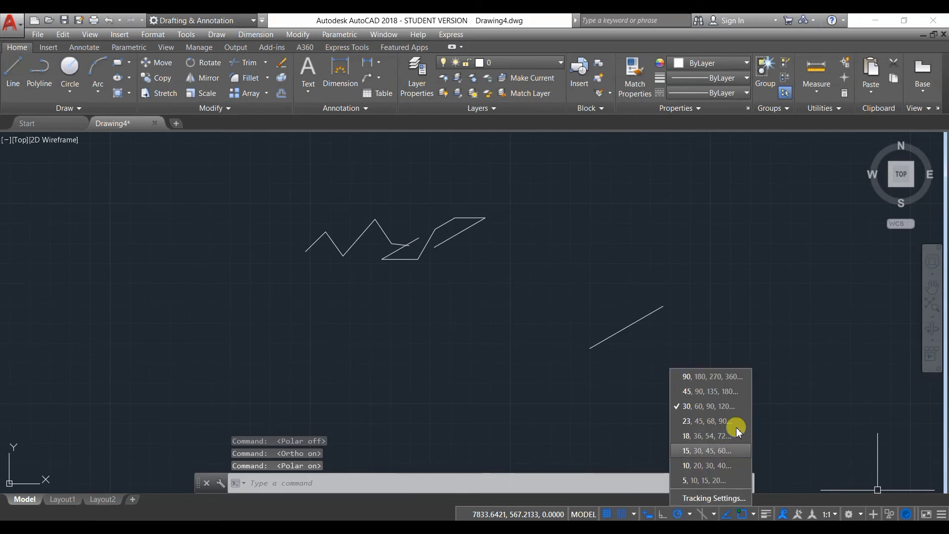
left_click(708, 396)
mouse_move(694, 377)
middle_mouse_down()
mouse_move(149, 483)
mouse_move(133, 477)
middle_mouse_up()
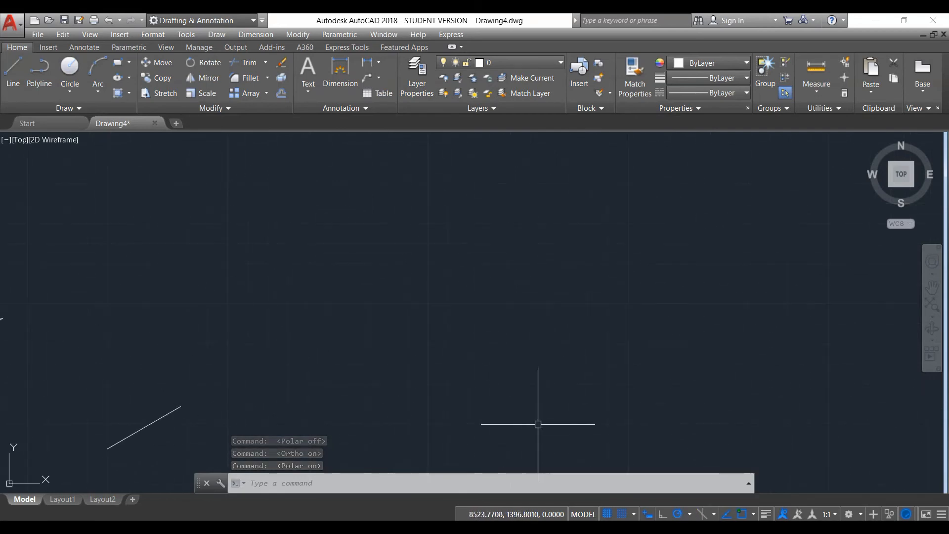
left_click(690, 515)
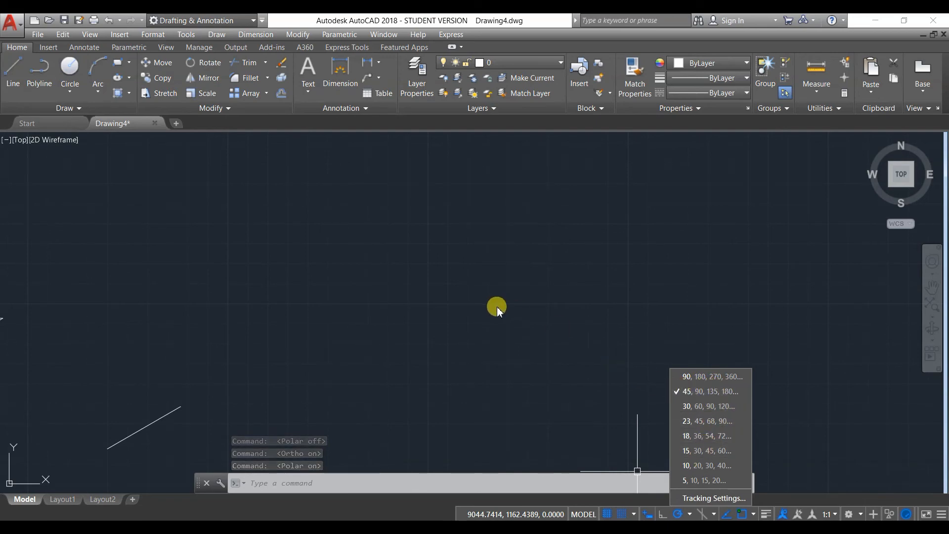
left_click(517, 328)
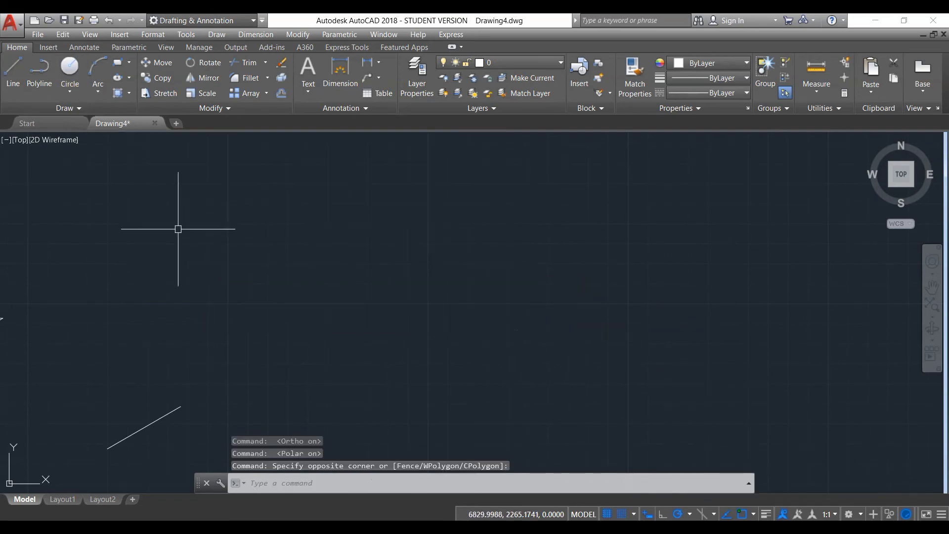
Step: Preview a line in the empty area along 45° tracking directions such as 135°, ending the command without a second point
left_click(13, 74)
left_click(463, 380)
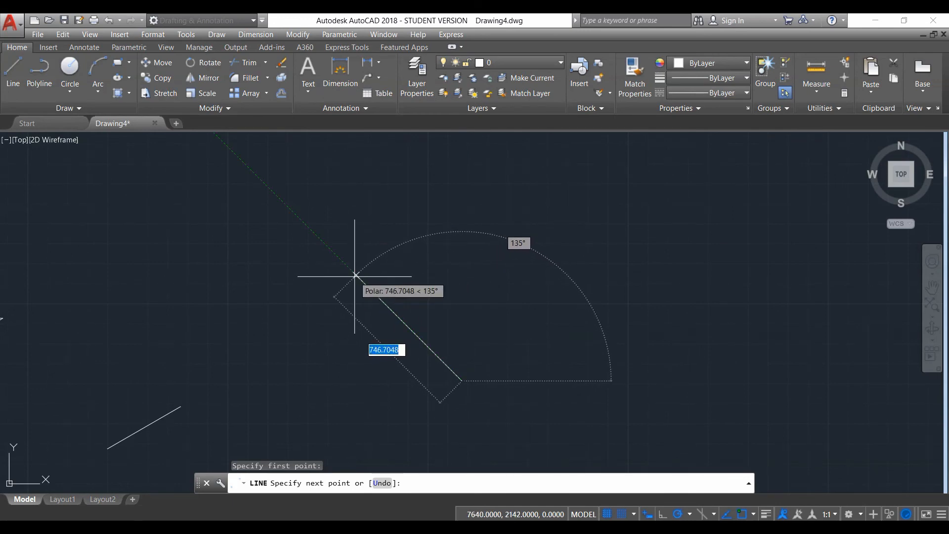
right_click(500, 244)
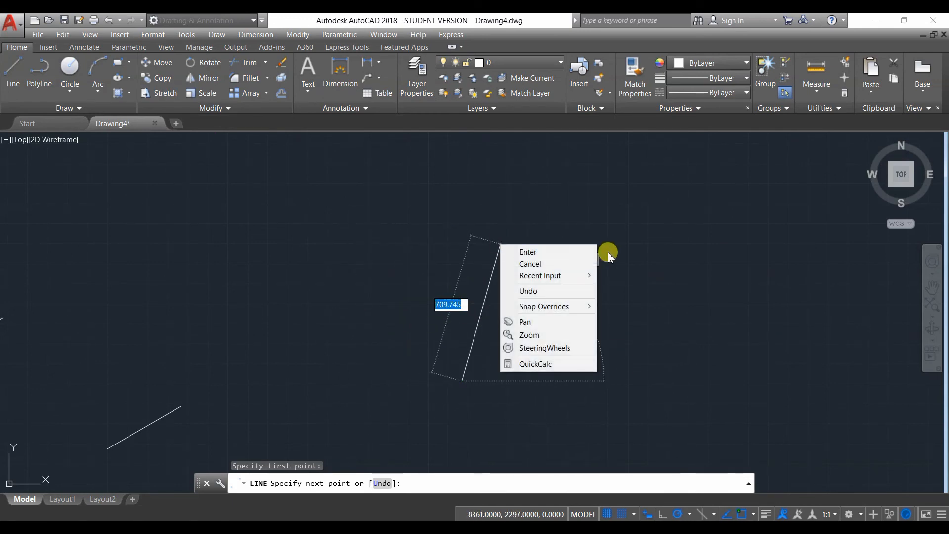
left_click(554, 257)
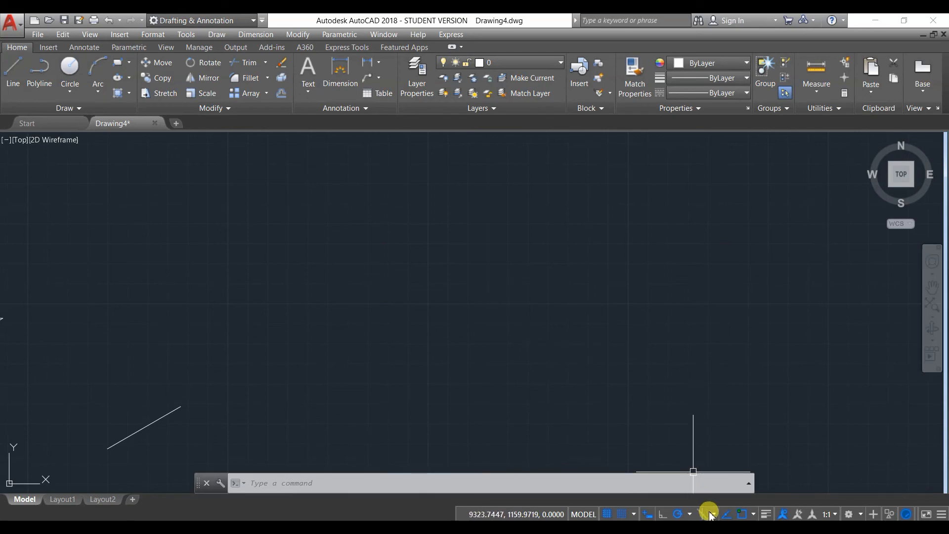
Step: Set a custom polar tracking increment angle of 23° in the drafting settings
left_click(690, 514)
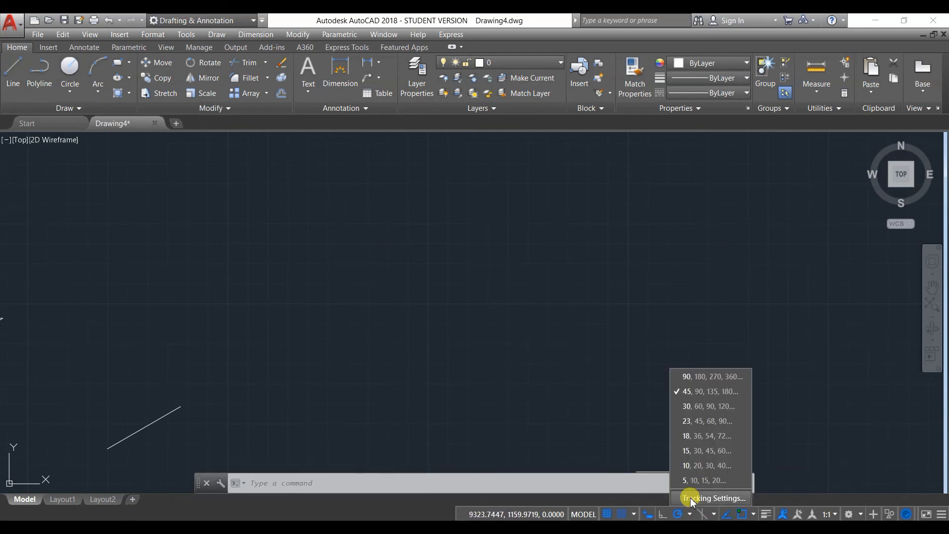
left_click(691, 496)
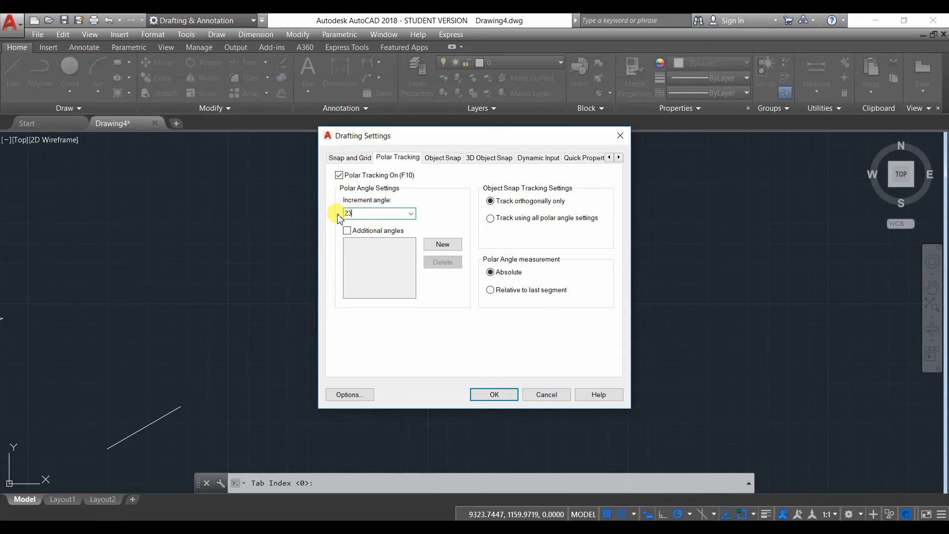
left_click(492, 394)
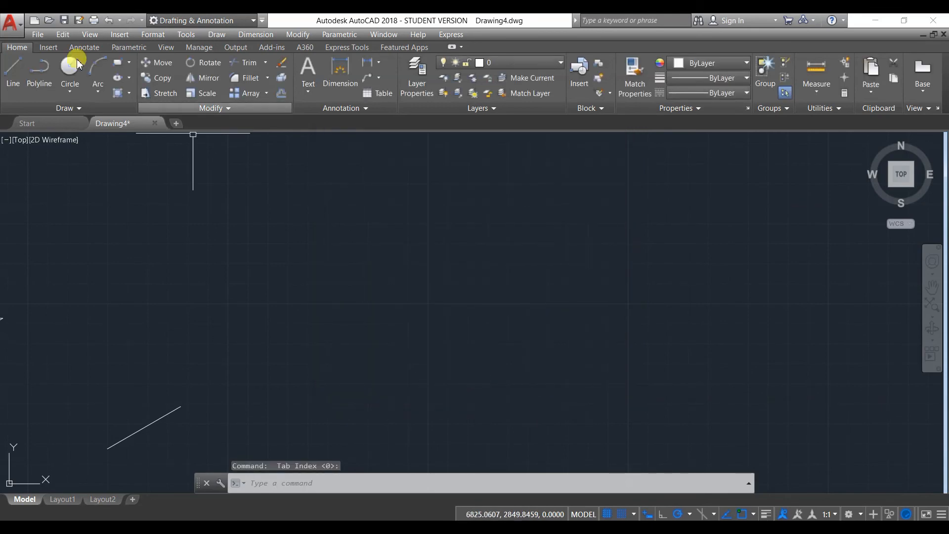
Step: Preview a line in the empty area along 23° tracking multiples such as 69°, ending the command without a second point
left_click(13, 69)
left_click(428, 339)
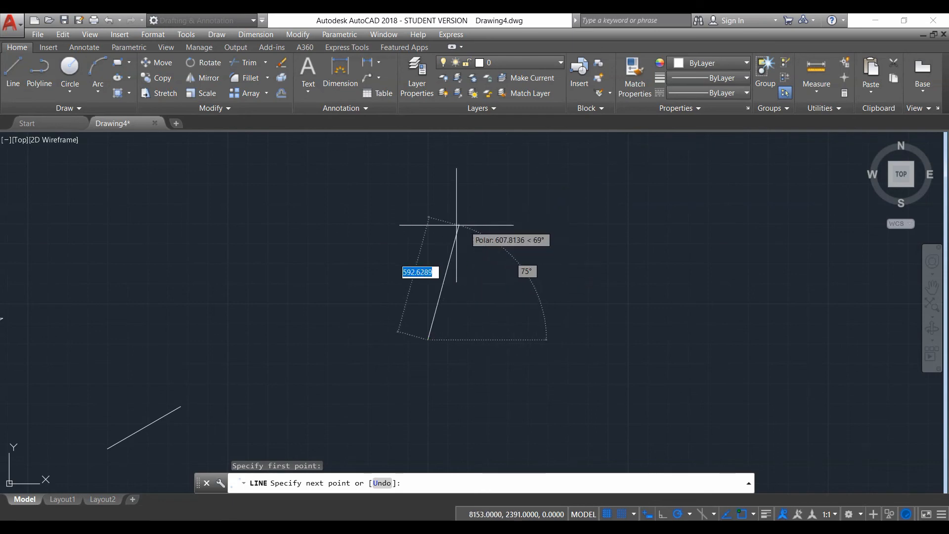
right_click(530, 218)
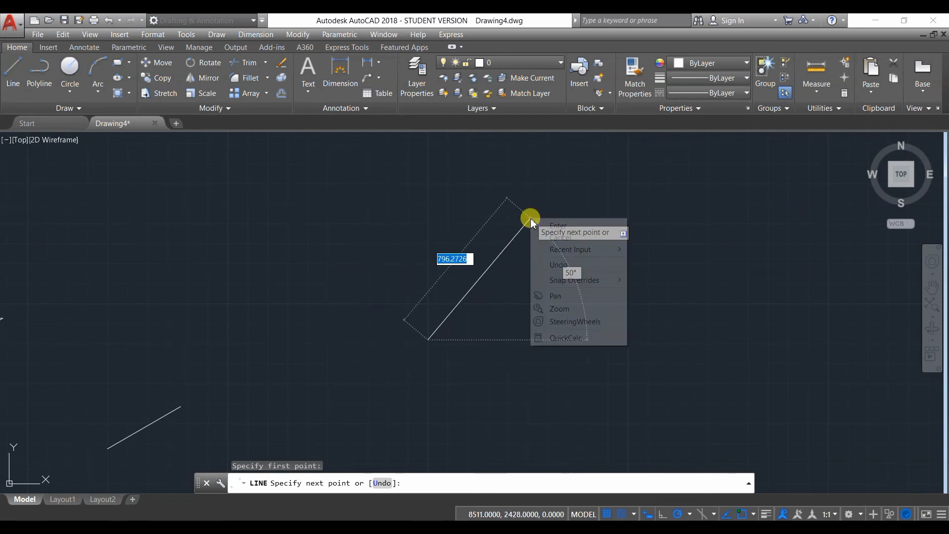
left_click(547, 221)
Step: Enable additional polar angles in the drafting settings and add a 90° angle alongside the 23° increment
left_click(705, 514)
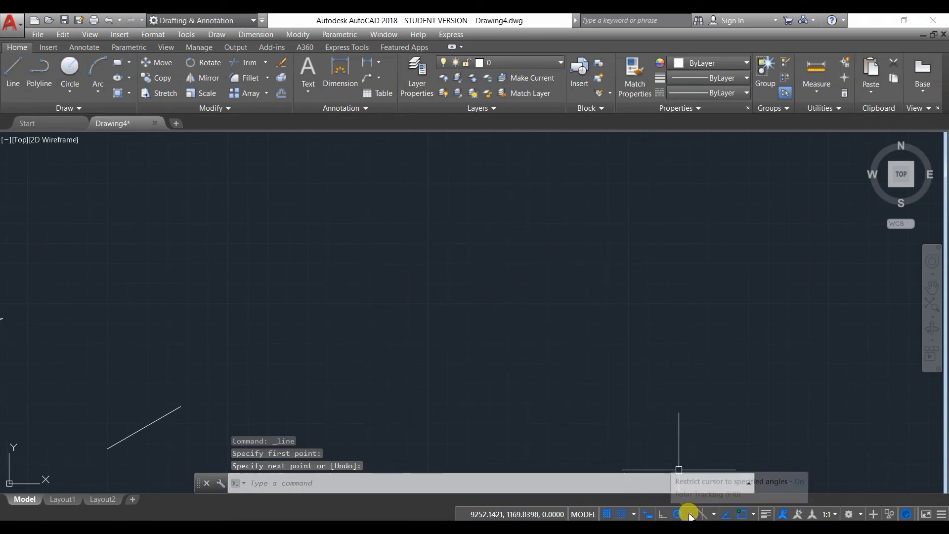
left_click(693, 491)
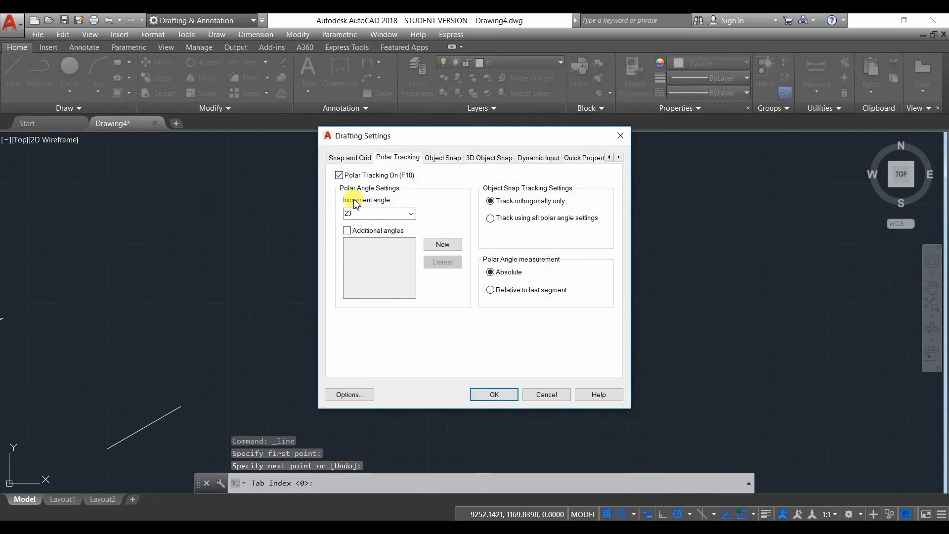
left_click(347, 231)
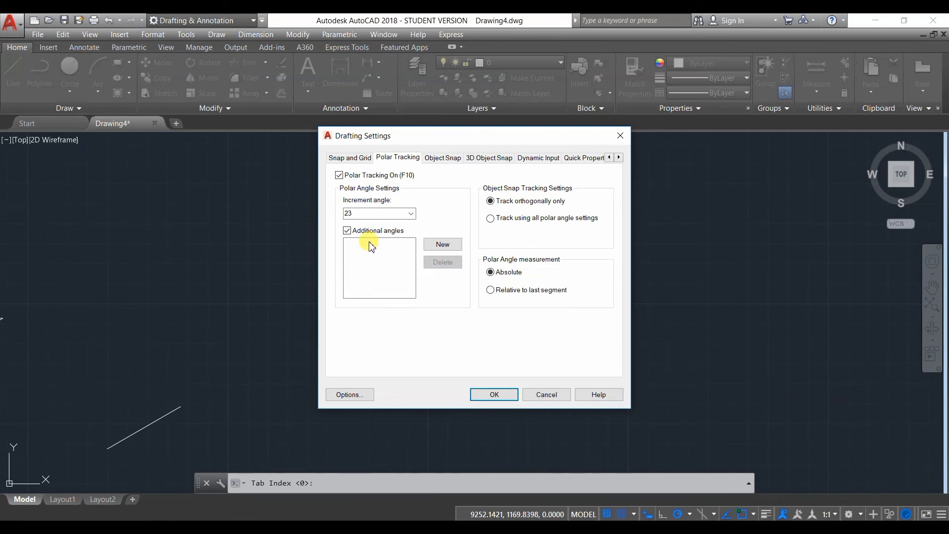
left_click(347, 230)
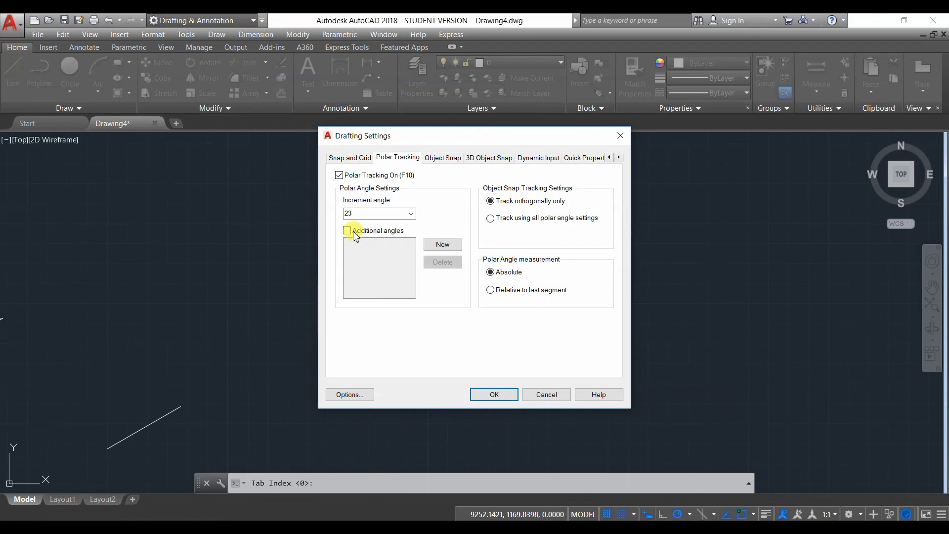
left_click(347, 231)
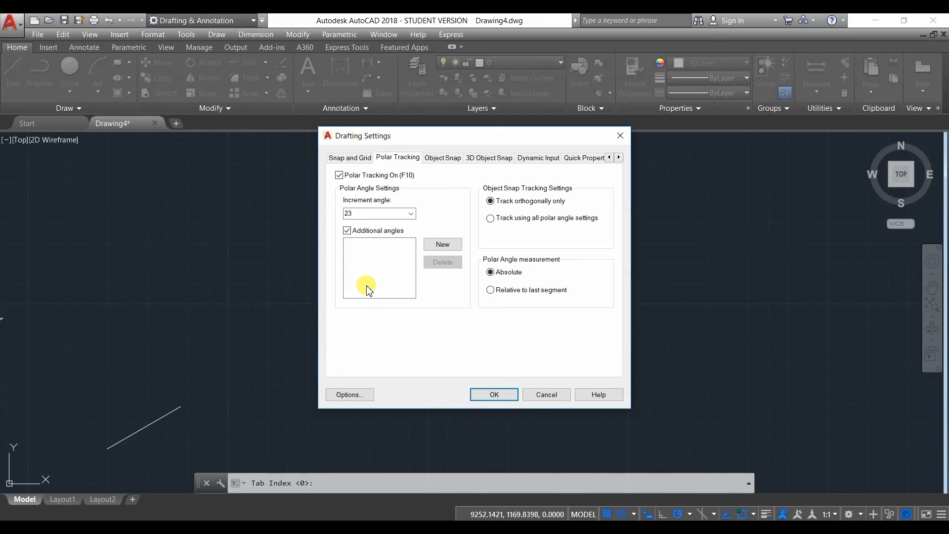
left_click(429, 247)
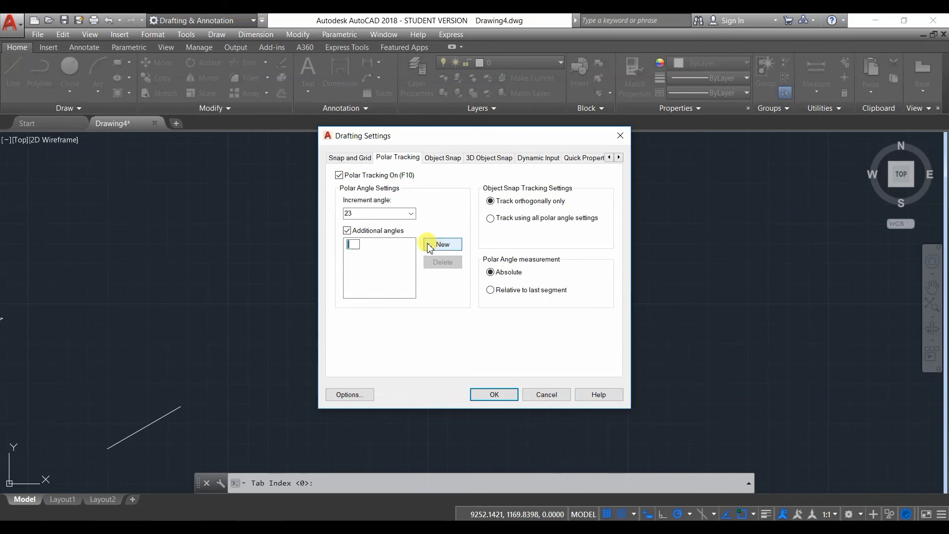
type("90")
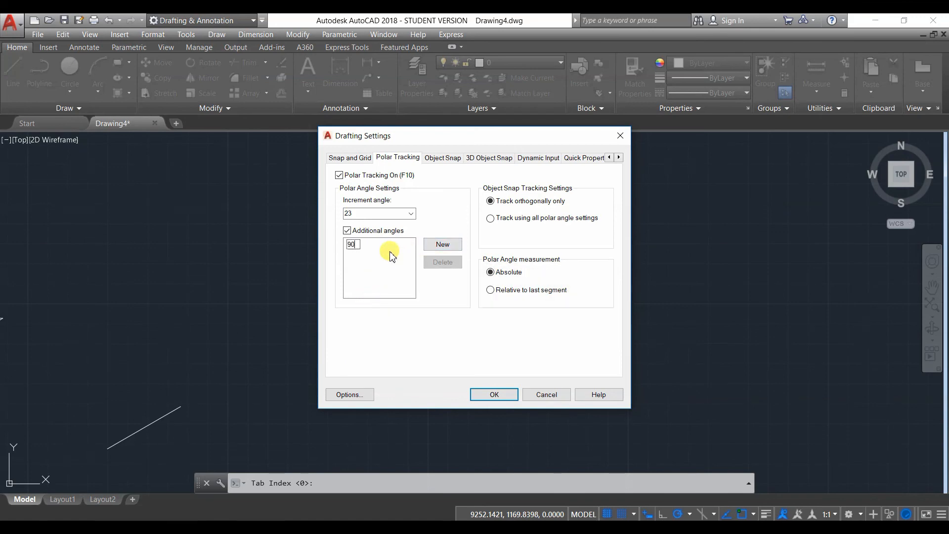
left_click(492, 390)
Step: Preview a vertical line in the empty area along the additional 90° tracking angle, ending the command without a second point
left_click(118, 63)
left_click(15, 69)
left_click(488, 339)
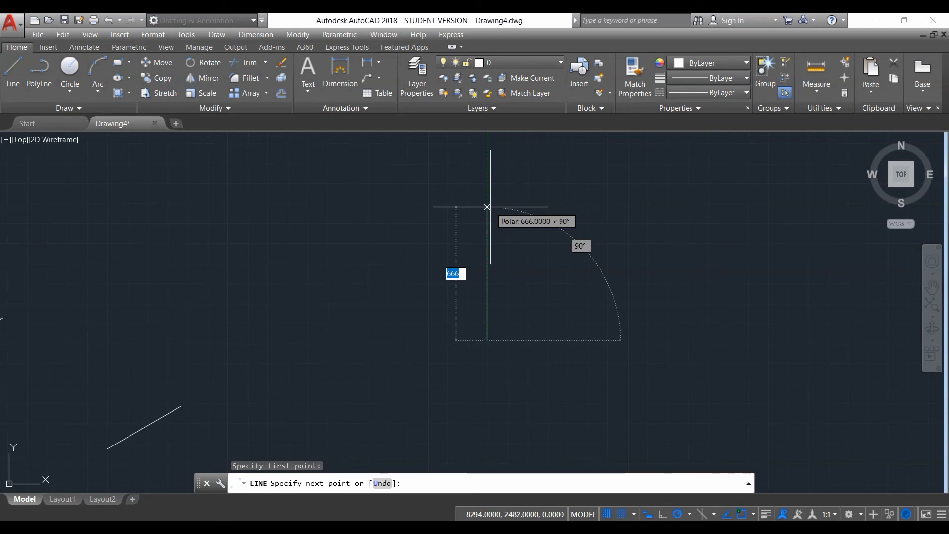
right_click(488, 206)
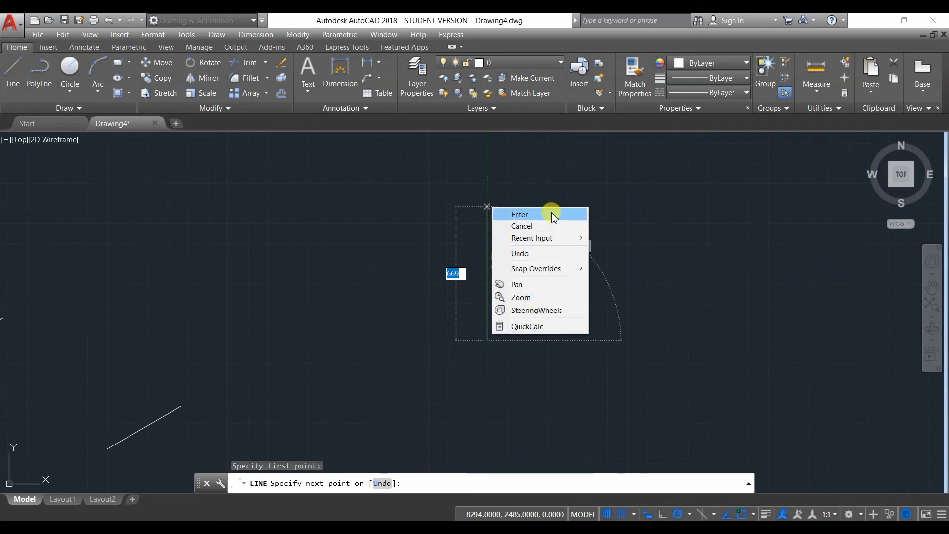
left_click(550, 212)
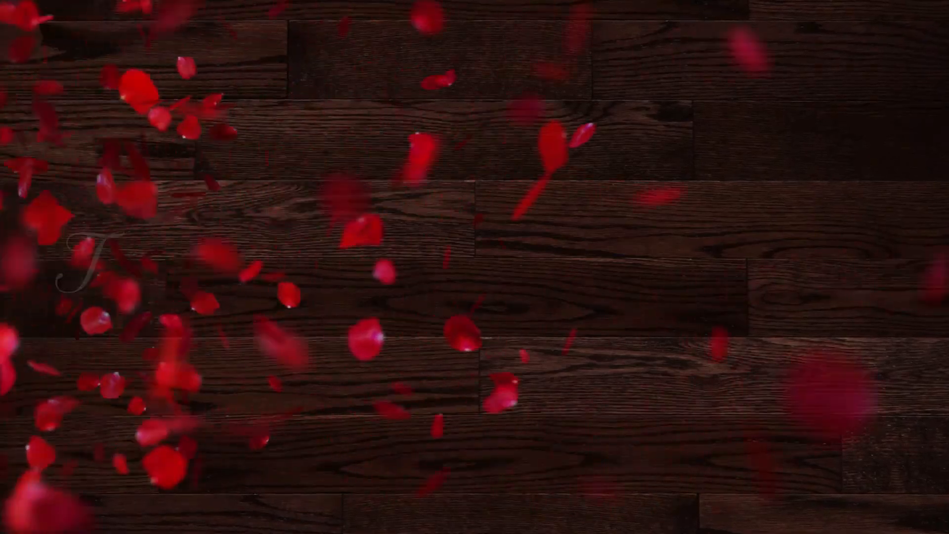